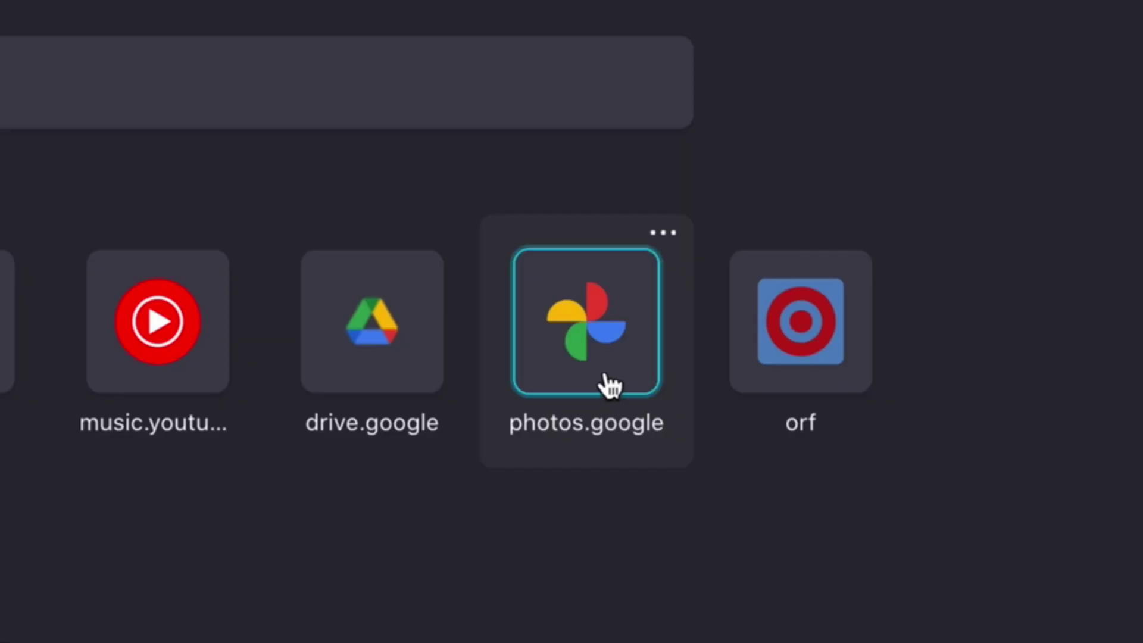
# Select the event photos through the Jun 16 set in Google Photos, download them, and hide Firefox
pyautogui.click(607, 382)
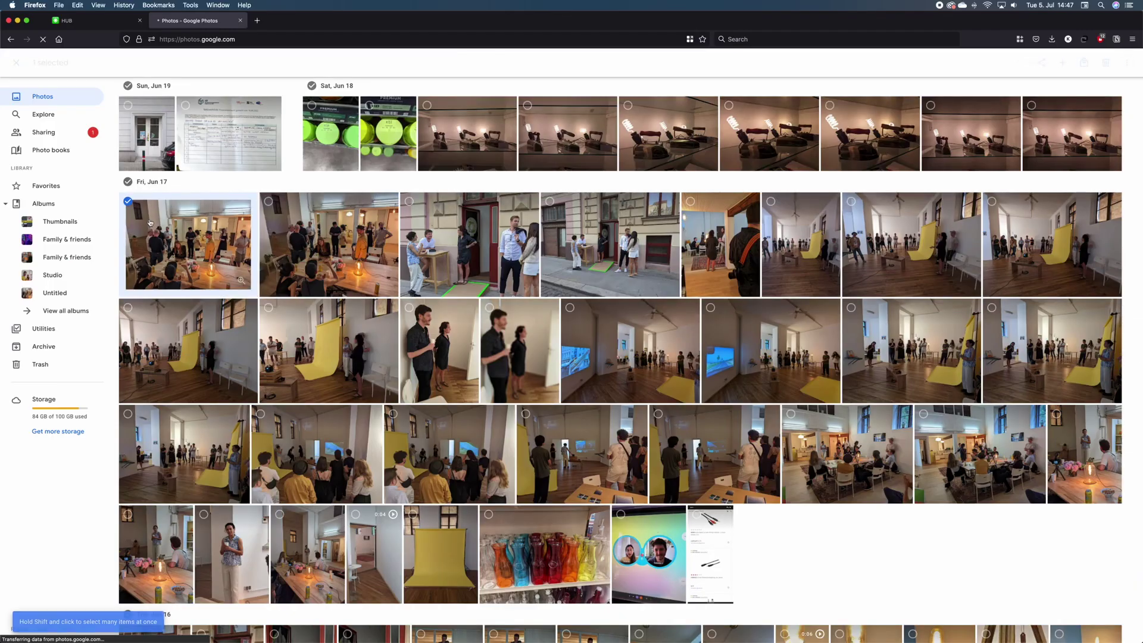
pyautogui.scroll(-3, 458, 354)
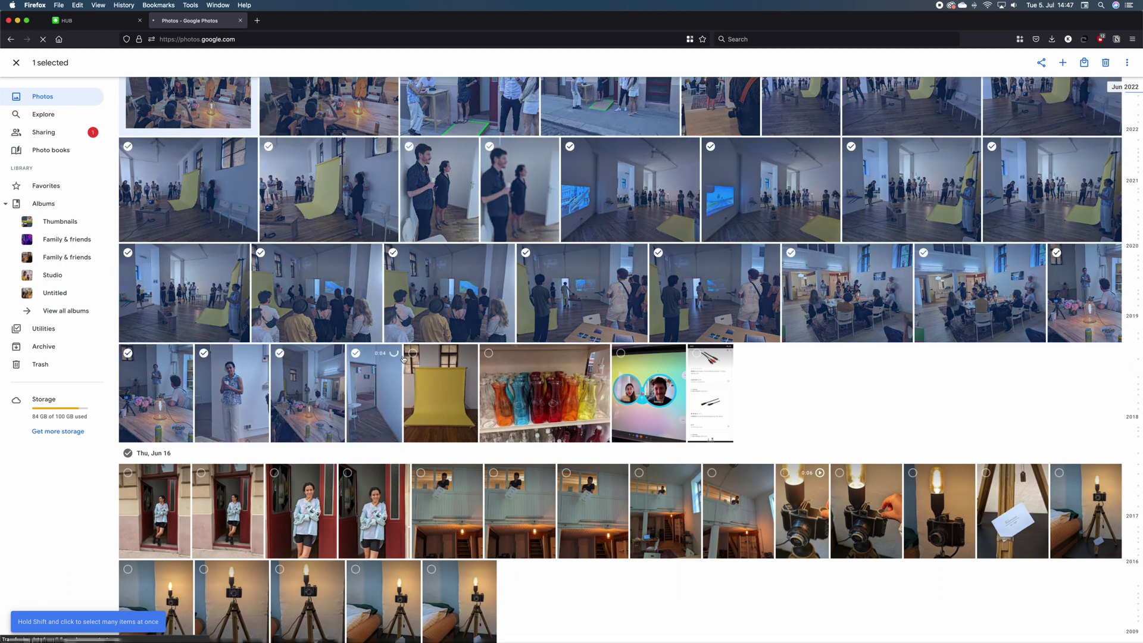
pyautogui.keyDown('shift'); pyautogui.click(457, 354); pyautogui.keyUp('shift')
pyautogui.click(152, 493)
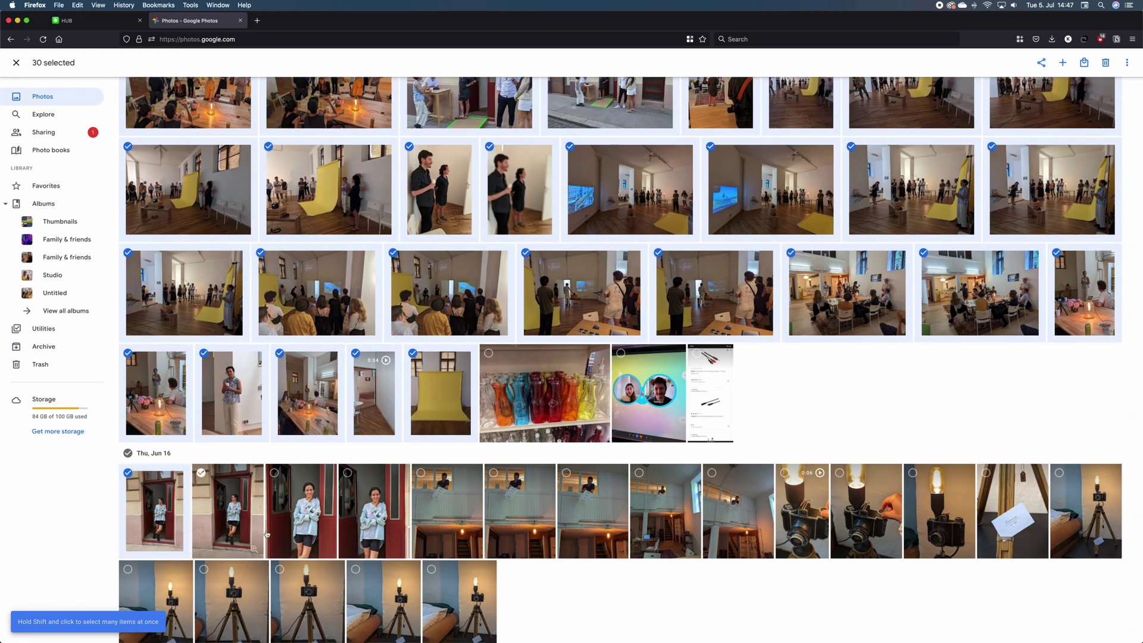
pyautogui.keyDown('shift'); pyautogui.click(1113, 502); pyautogui.keyUp('shift')
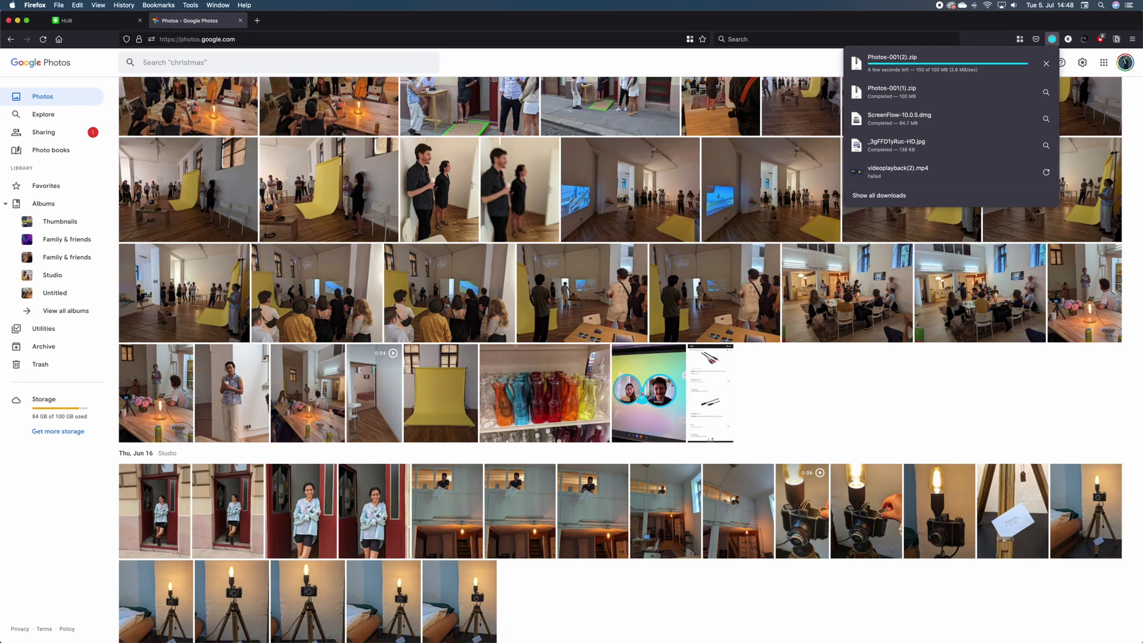
pyautogui.press('super+h')
# Create a Studio Opening folder in Shorts and paste in the five template subfolders
pyautogui.click(460, 626)
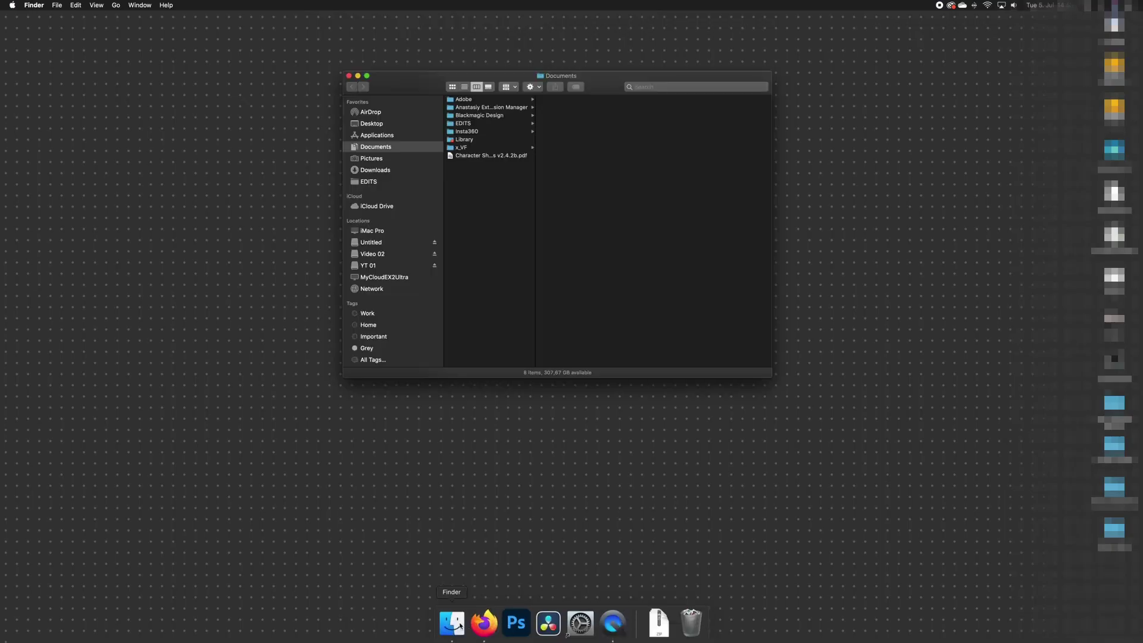
pyautogui.rightClick(694, 223)
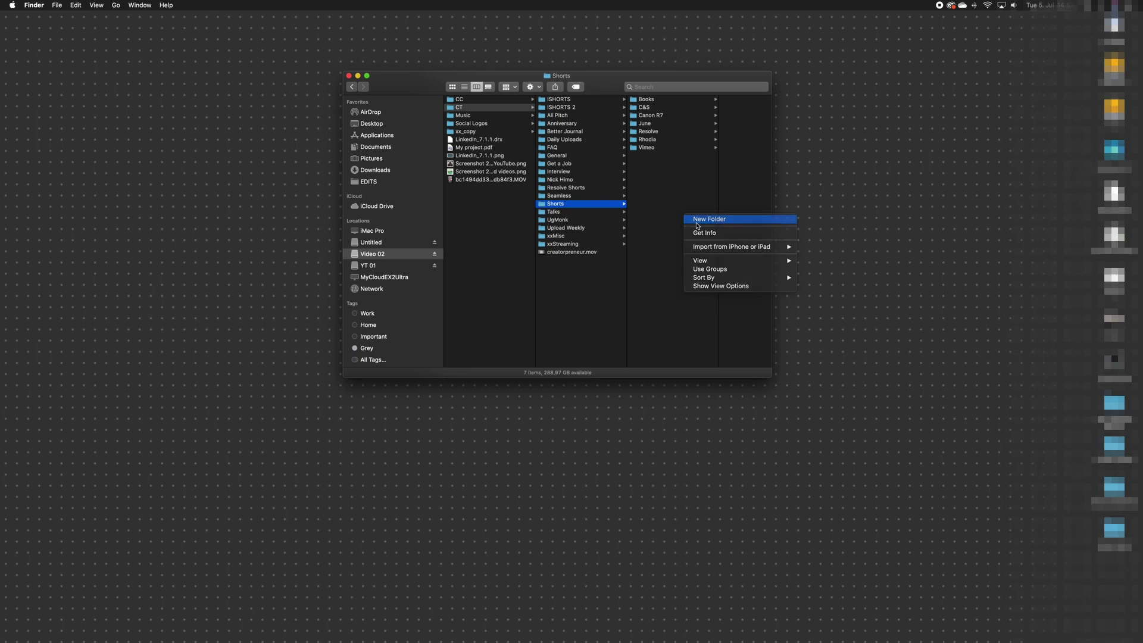
pyautogui.click(698, 220)
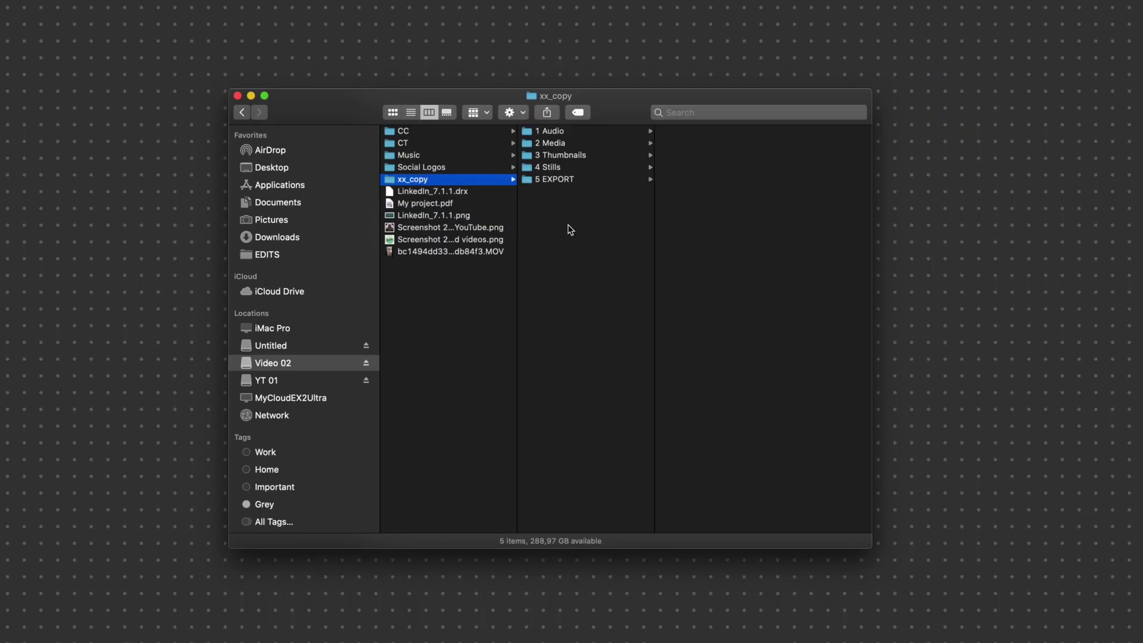
pyautogui.moveTo(566, 229); pyautogui.dragTo(551, 132)
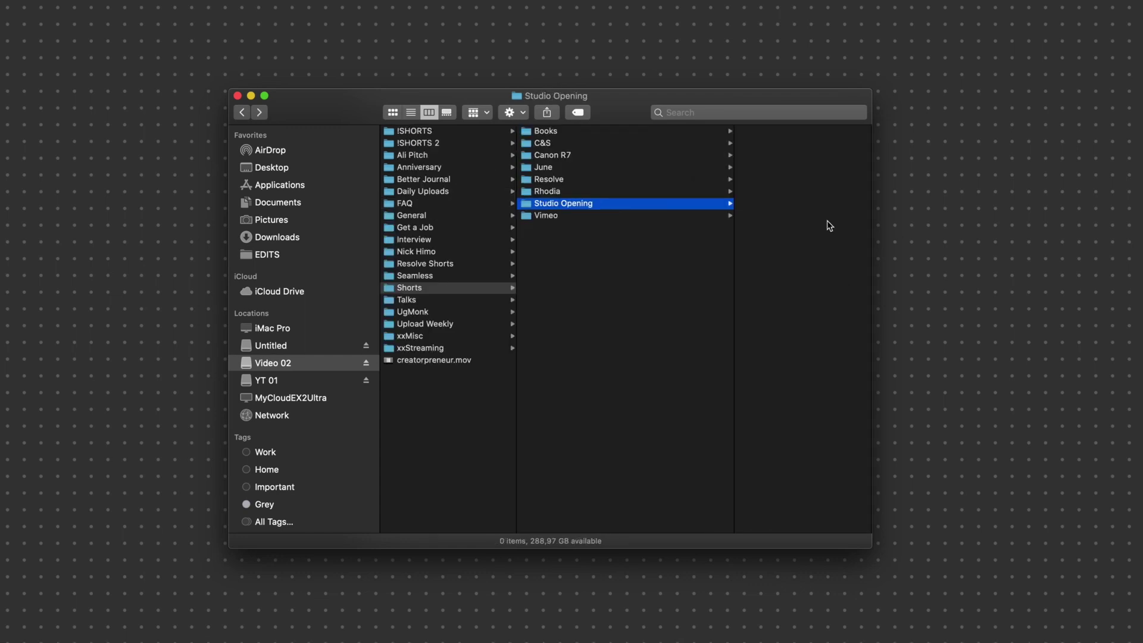
pyautogui.press('super+v')
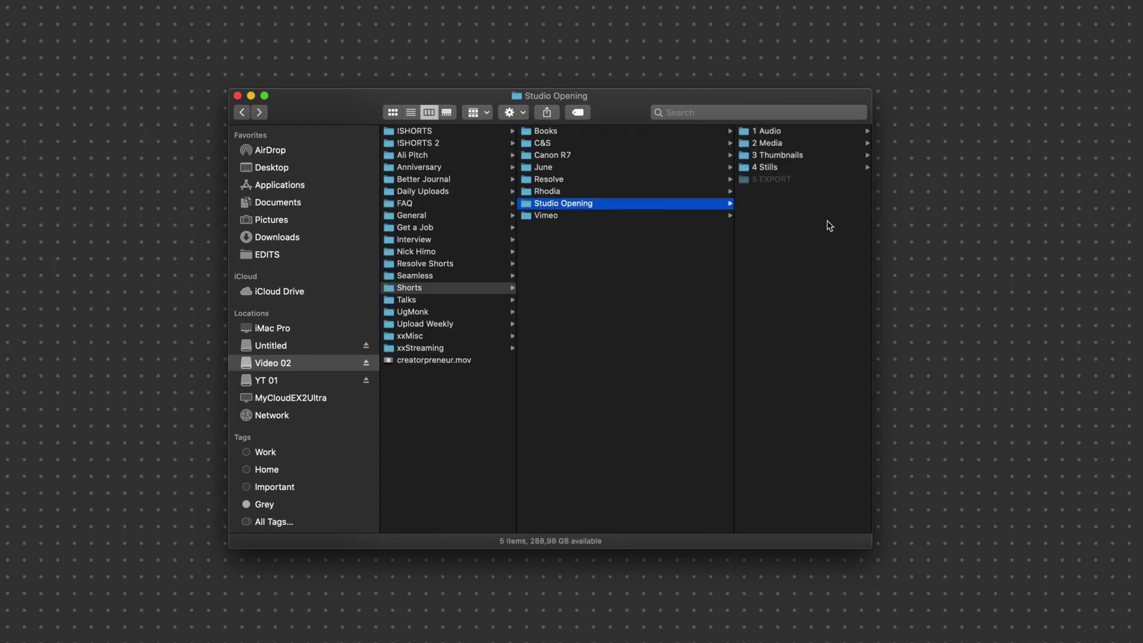
# Move the downloaded Photos-001(2) folder from Downloads into 2 Media and check its contents
pyautogui.press('super+n')
pyautogui.moveTo(163, 358); pyautogui.dragTo(773, 139)
pyautogui.click(774, 146)
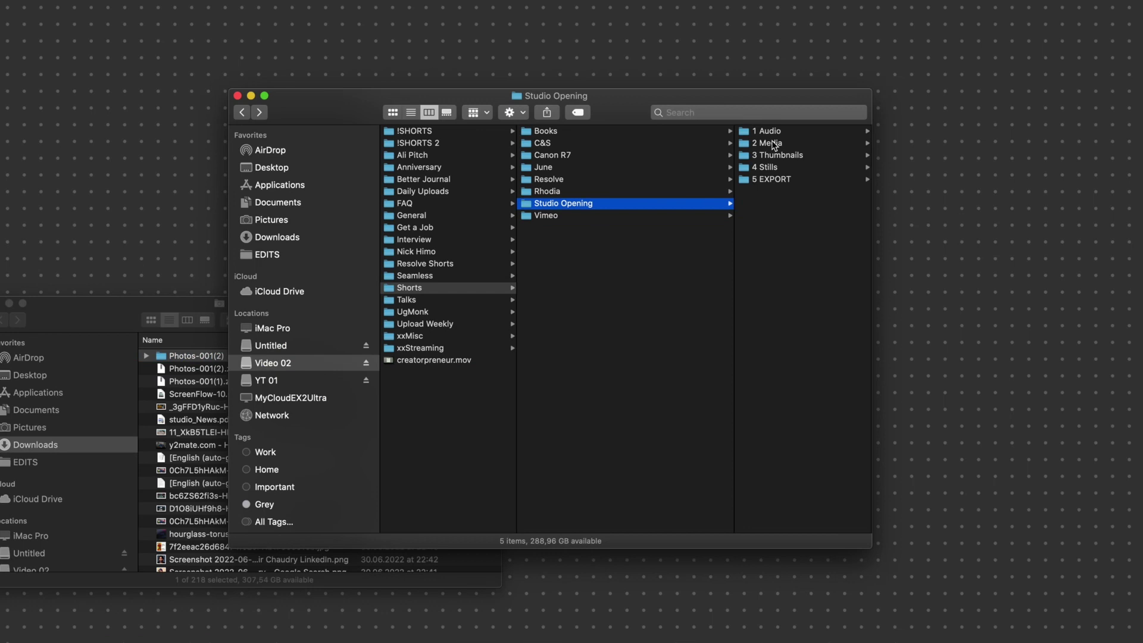
pyautogui.click(775, 132)
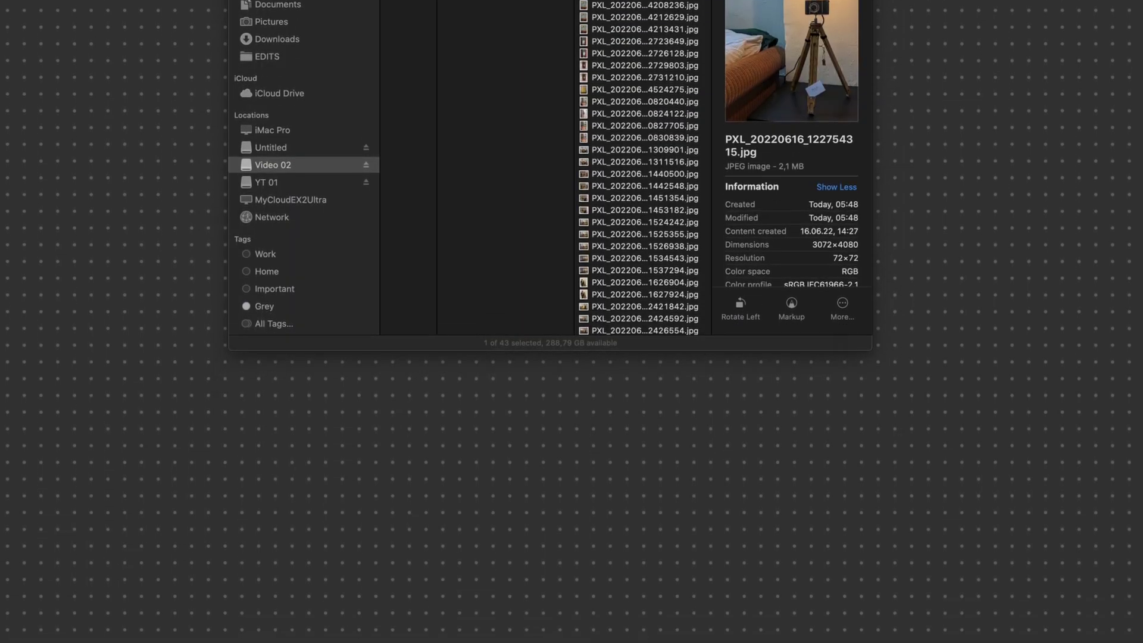
# Launch DaVinci Resolve and create a new project named Shorts demo
pyautogui.click(537, 625)
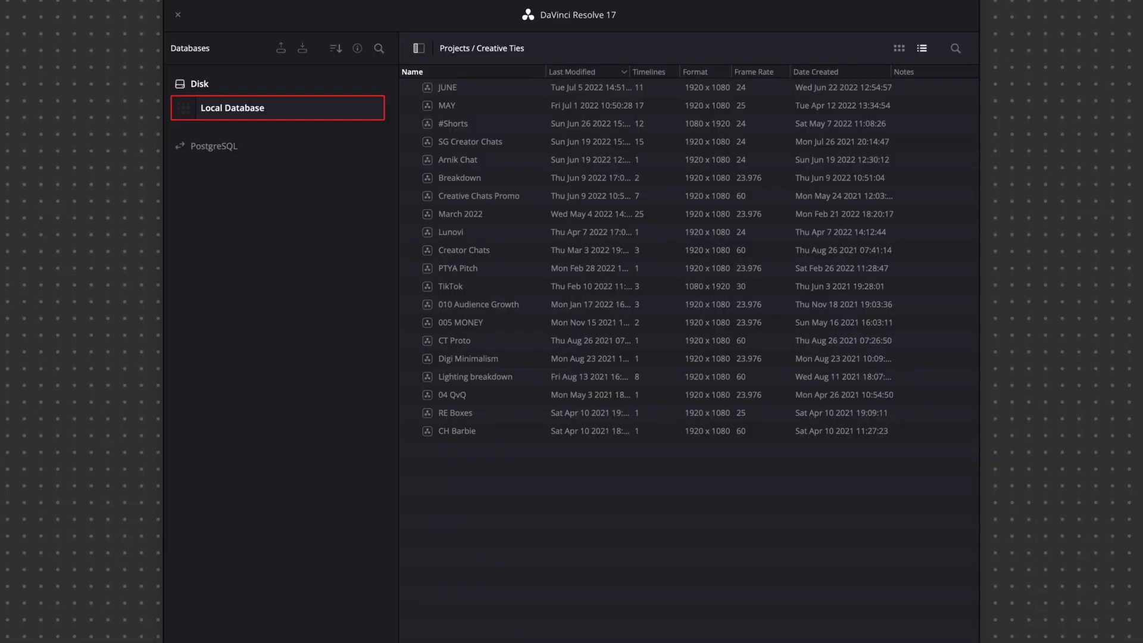
pyautogui.hotkey('ctrl', 'n')
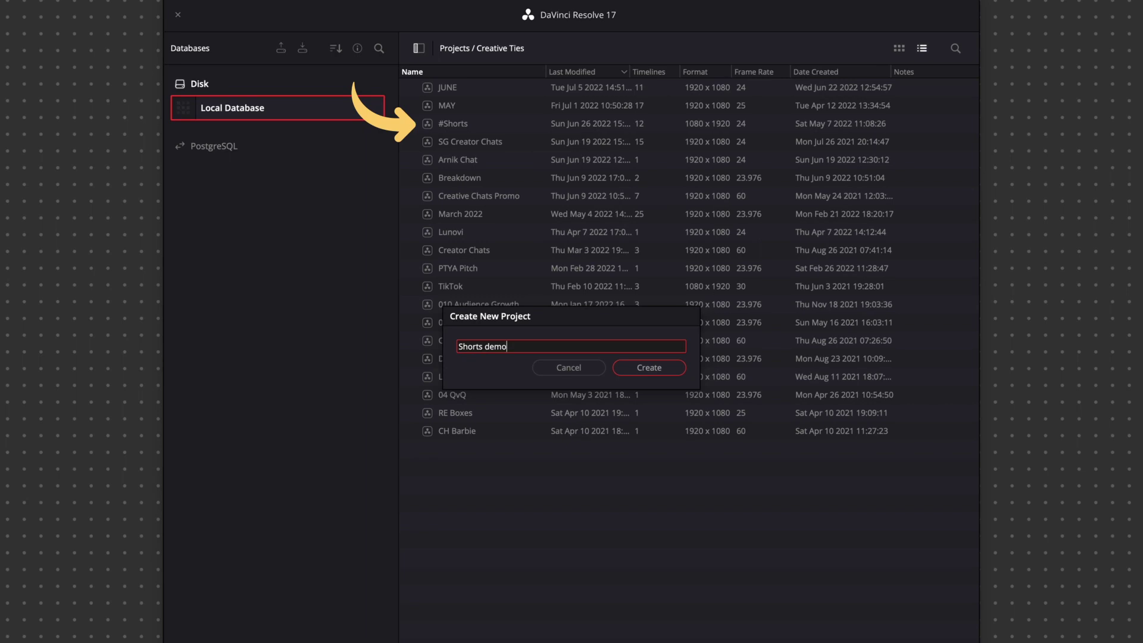
pyautogui.press('Return')
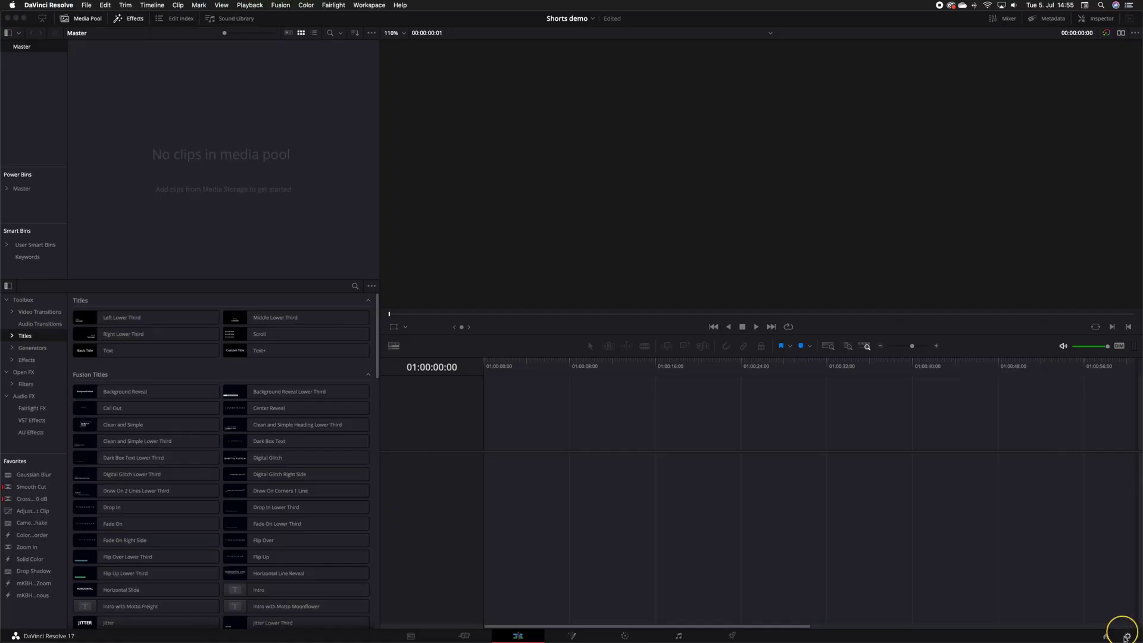
# Set project settings to 30 fps, scaling mismatched input and output full frame with crop
pyautogui.click(1126, 636)
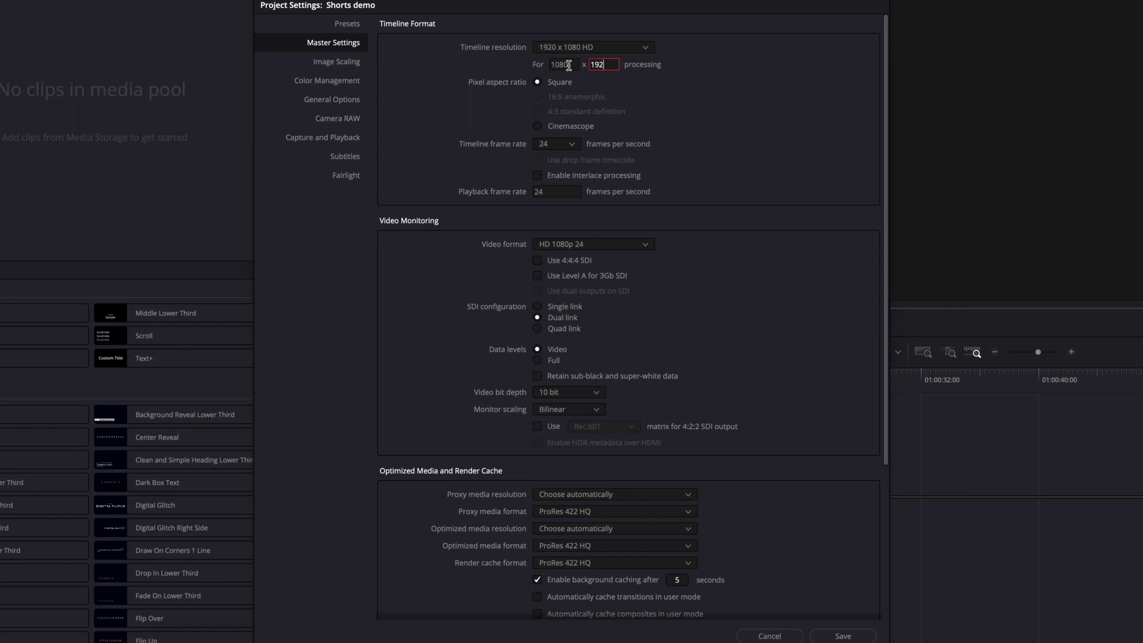
pyautogui.click(567, 145)
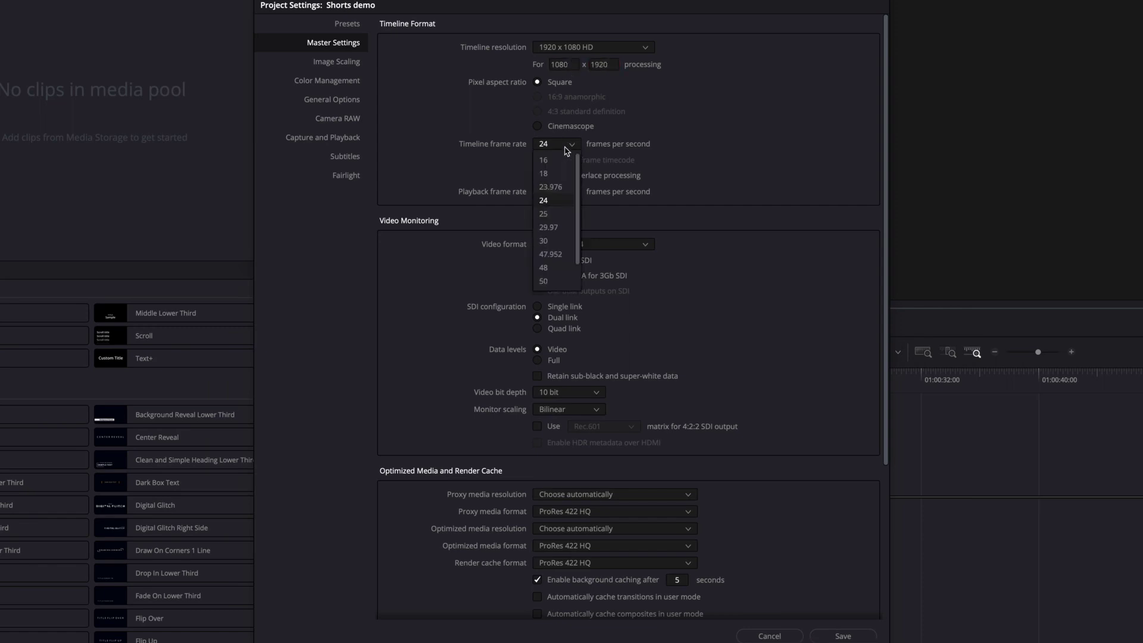
pyautogui.click(544, 240)
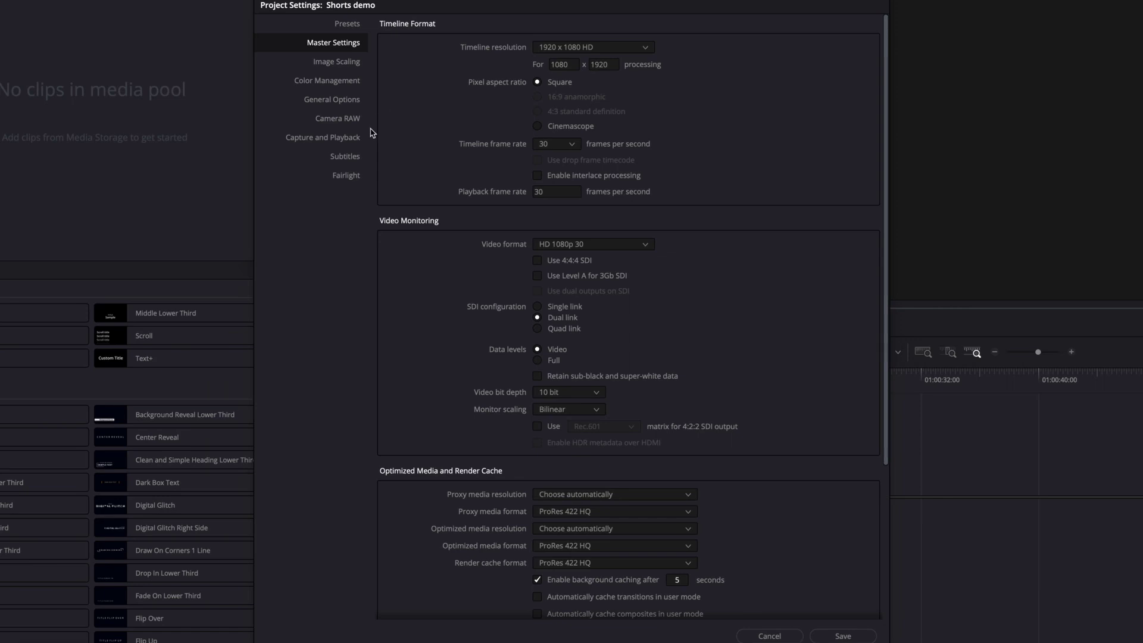
pyautogui.click(349, 63)
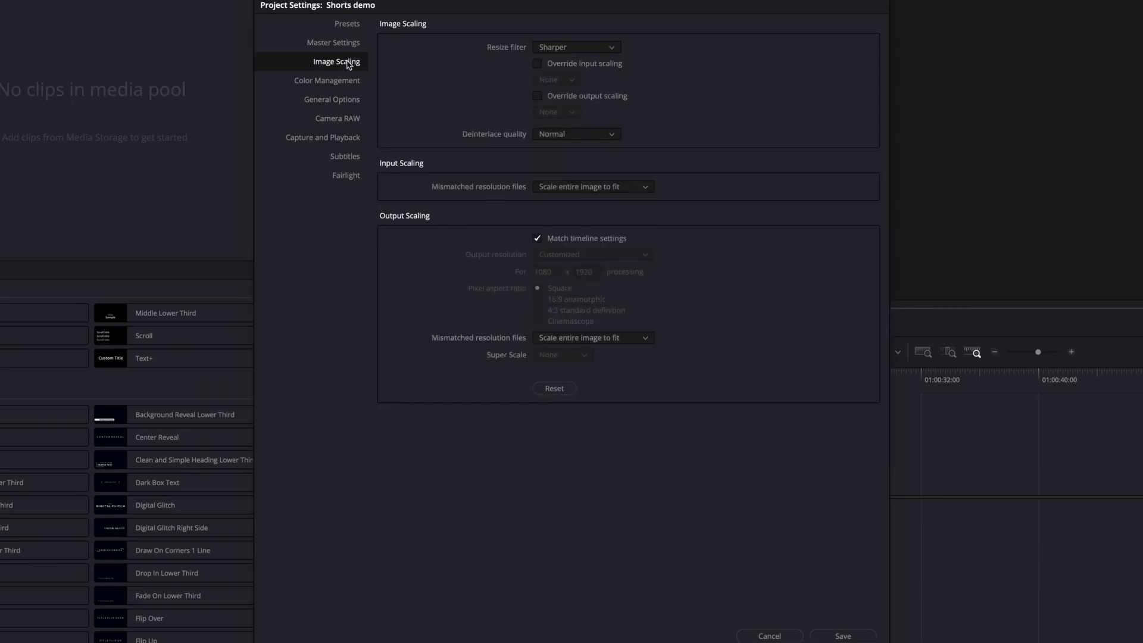
pyautogui.click(577, 187)
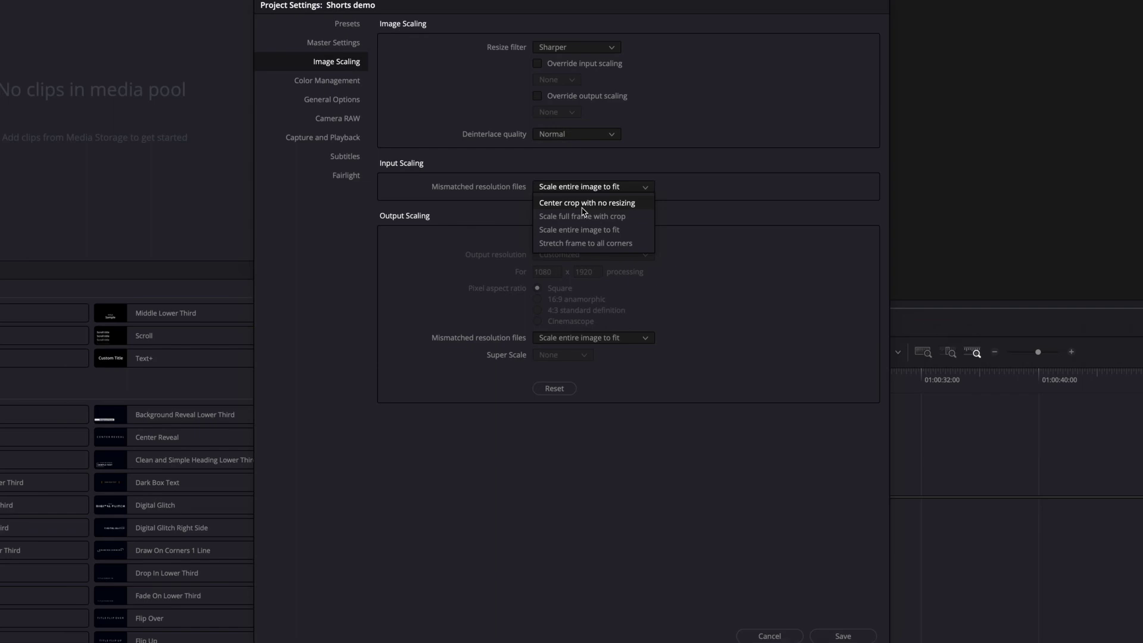
pyautogui.click(608, 219)
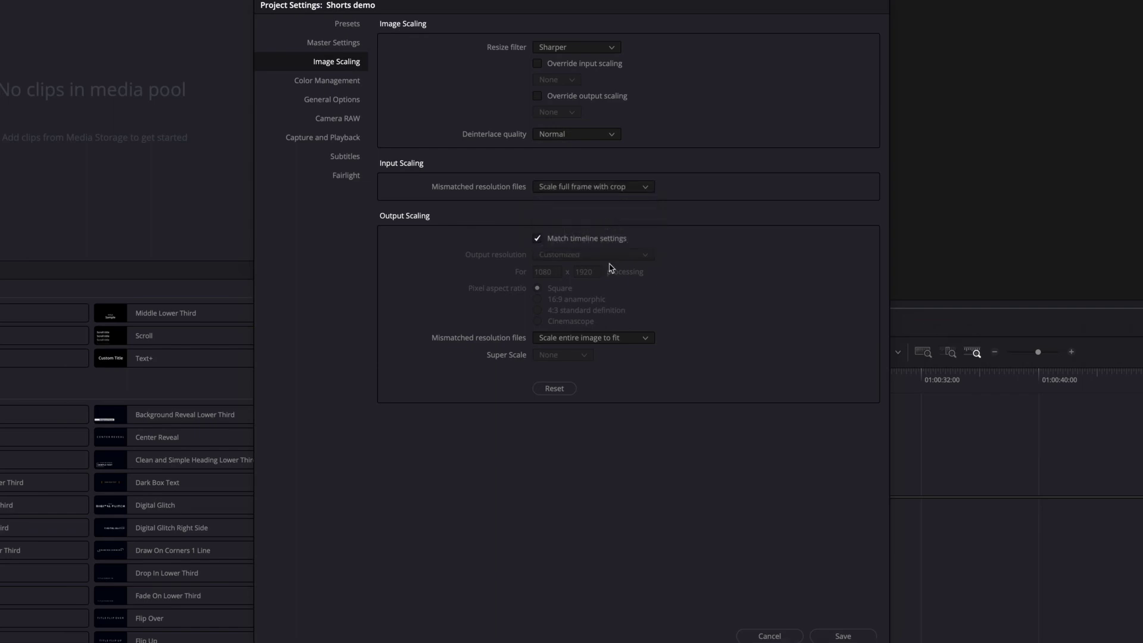
pyautogui.click(607, 338)
pyautogui.click(603, 369)
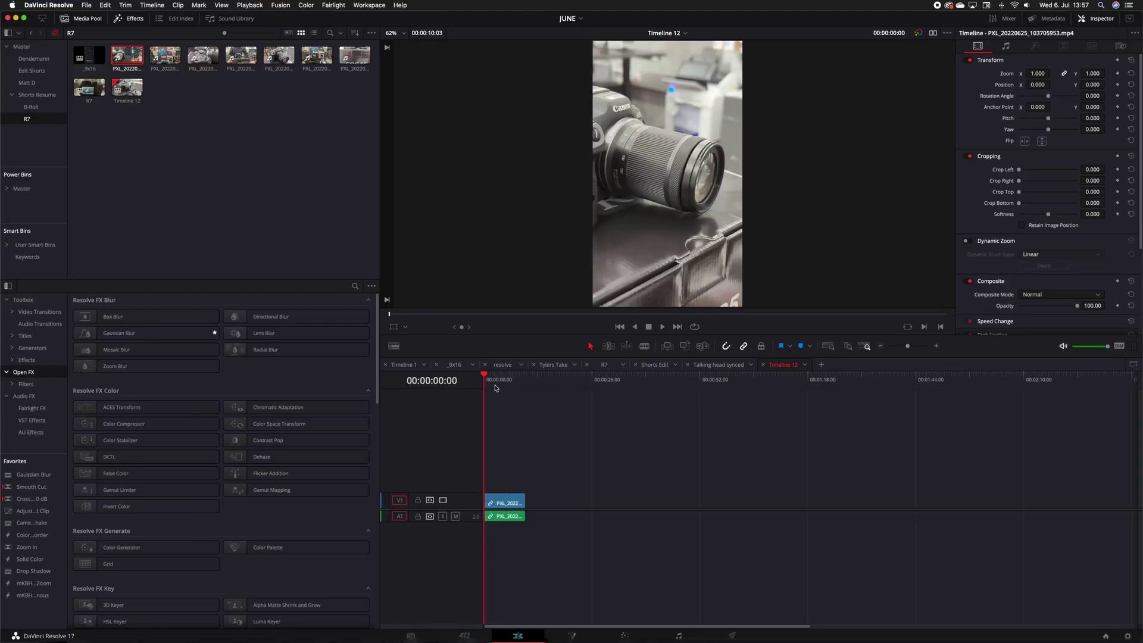
# Scrub through the vertical clip in the viewer to preview its first seconds
pyautogui.click(500, 380)
pyautogui.moveTo(500, 381); pyautogui.dragTo(497, 382)
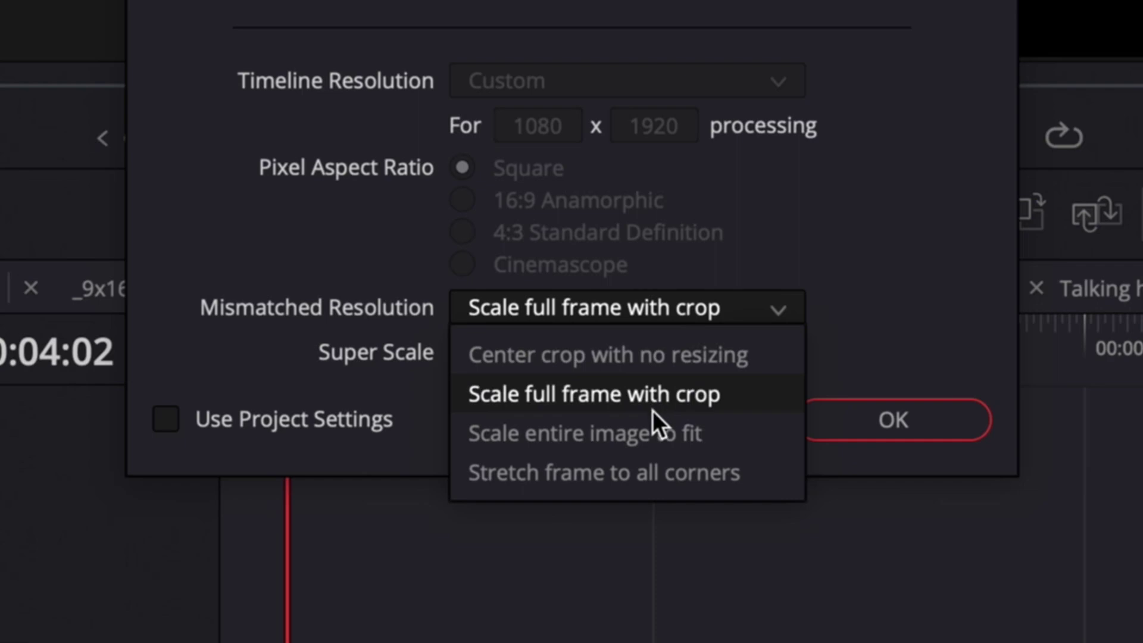
pyautogui.click(699, 435)
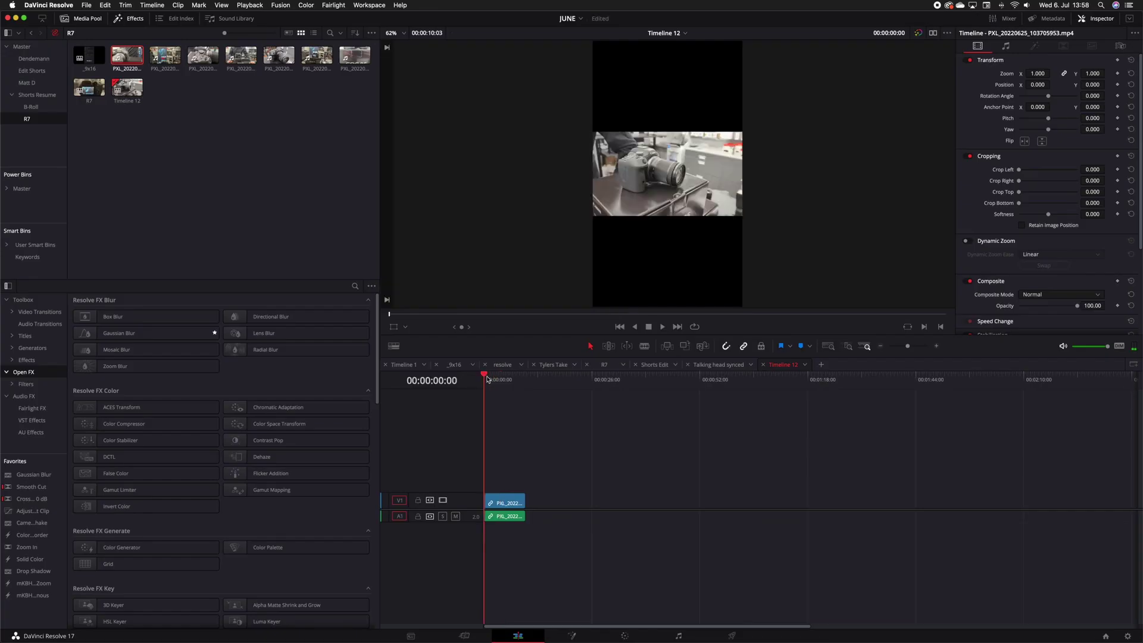
pyautogui.moveTo(487, 379); pyautogui.dragTo(496, 380)
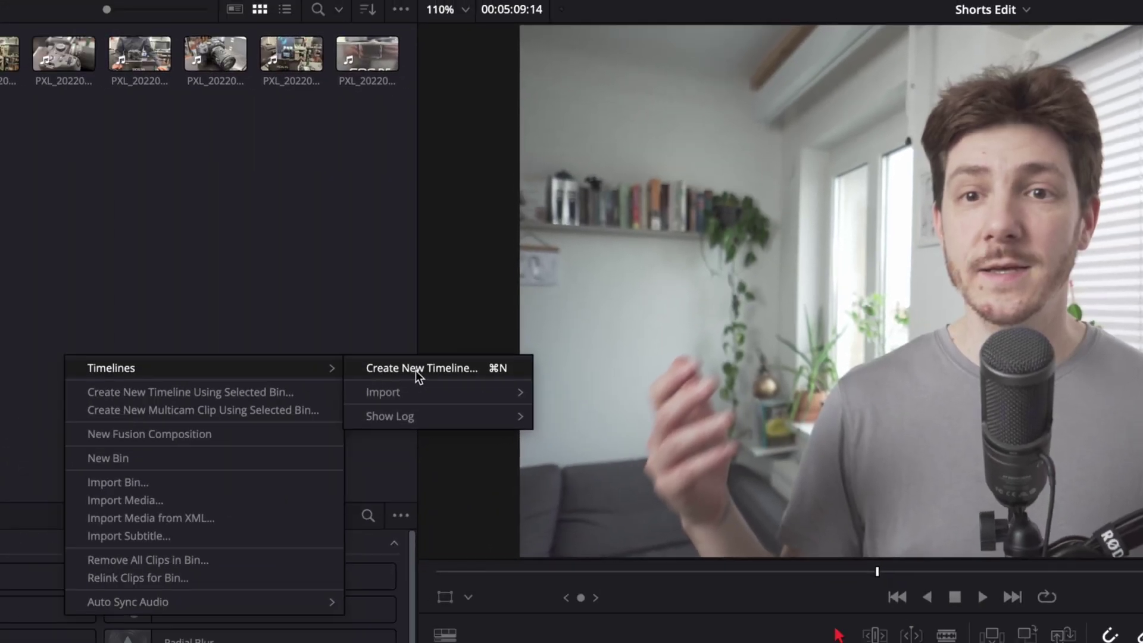
# Create a new timeline with a custom 1080 x 1920 format, 30 fps, and Scale full frame with crop
pyautogui.click(416, 371)
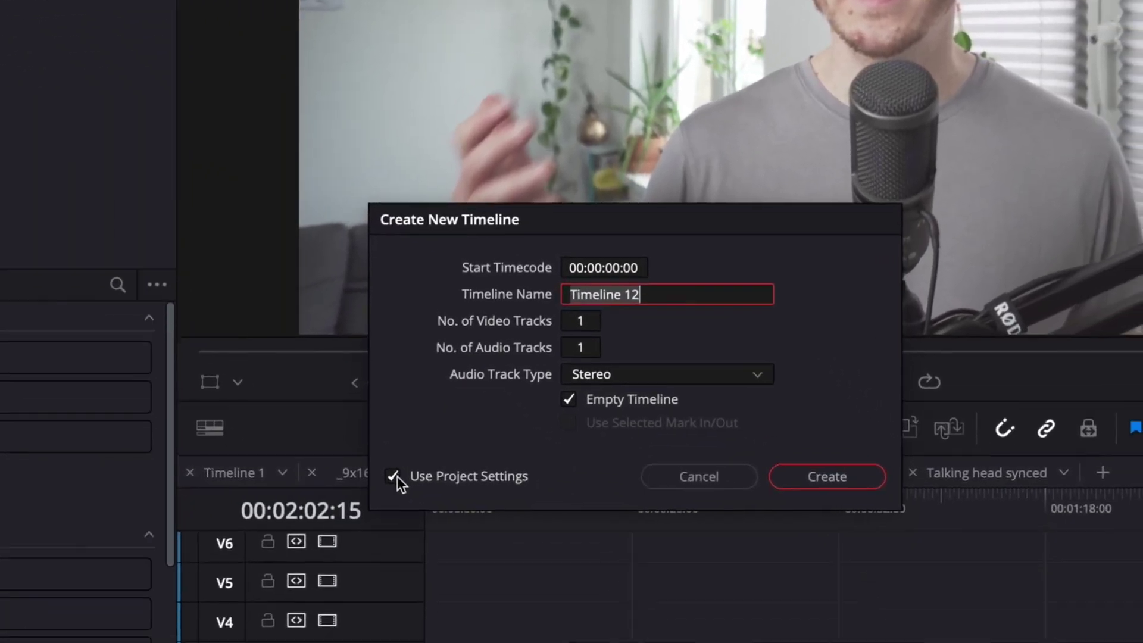
pyautogui.click(512, 592)
pyautogui.click(522, 203)
pyautogui.doubleClick(573, 268)
pyautogui.write('1080')
pyautogui.press('Tab')
pyautogui.write('19')
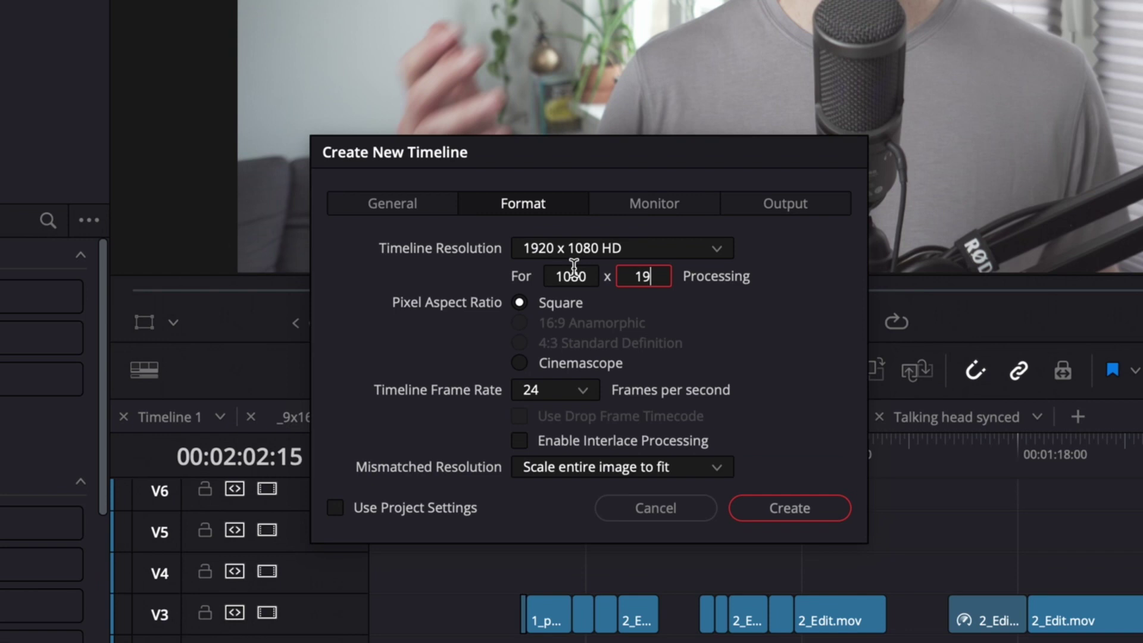
pyautogui.click(573, 392)
pyautogui.click(532, 566)
pyautogui.click(647, 466)
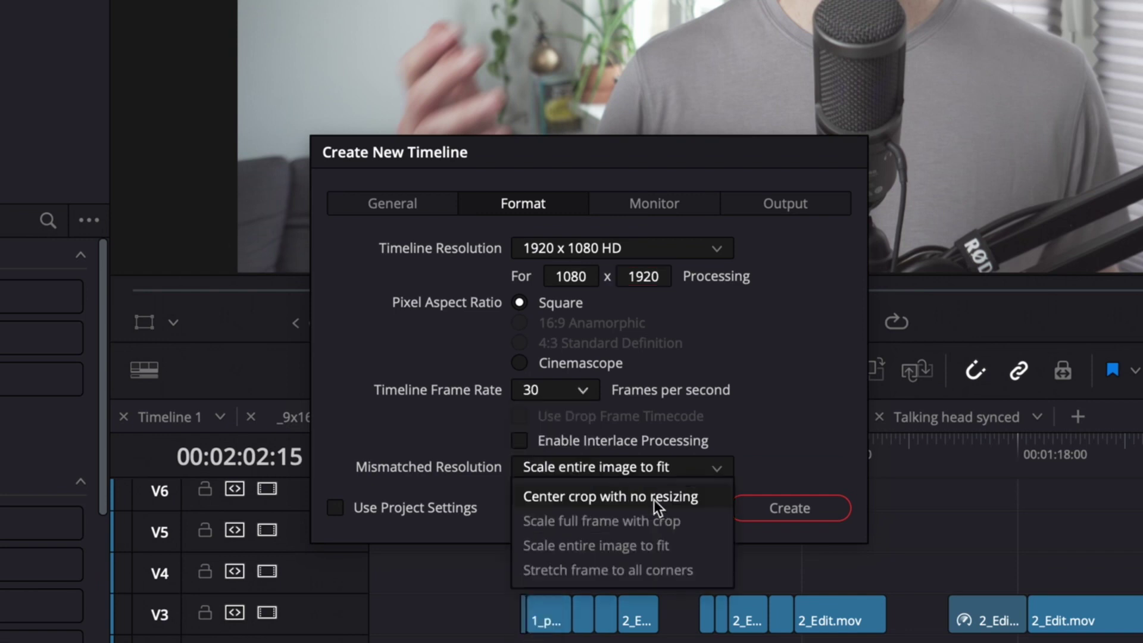
pyautogui.click(691, 519)
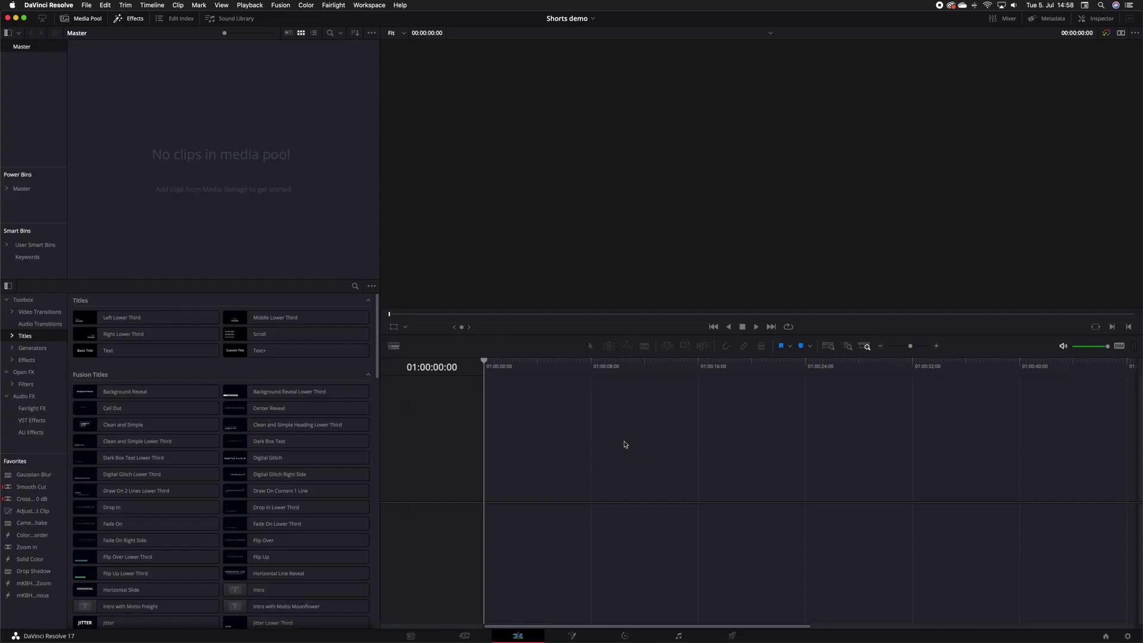
# Import all 41 photos from the Finder folder into the media pool
pyautogui.hotkey('ctrl', 'Up')
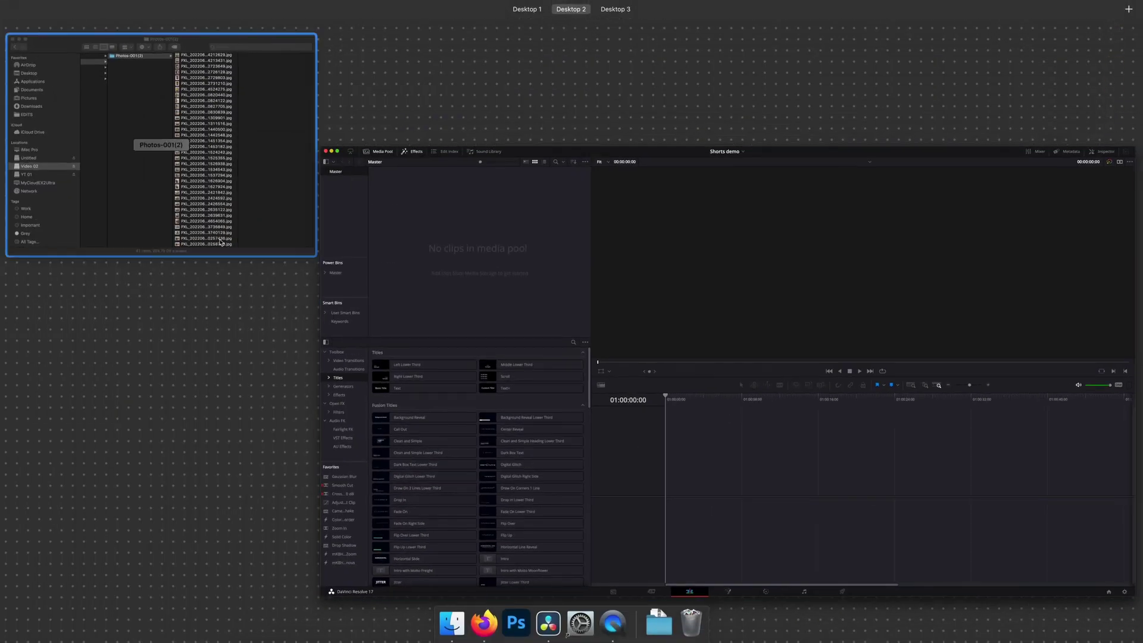
pyautogui.click(156, 144)
pyautogui.click(611, 259)
pyautogui.press('super+a')
pyautogui.moveTo(647, 259); pyautogui.dragTo(189, 206)
# Lay all the photos end to end on a new Timeline 1
pyautogui.click(89, 6)
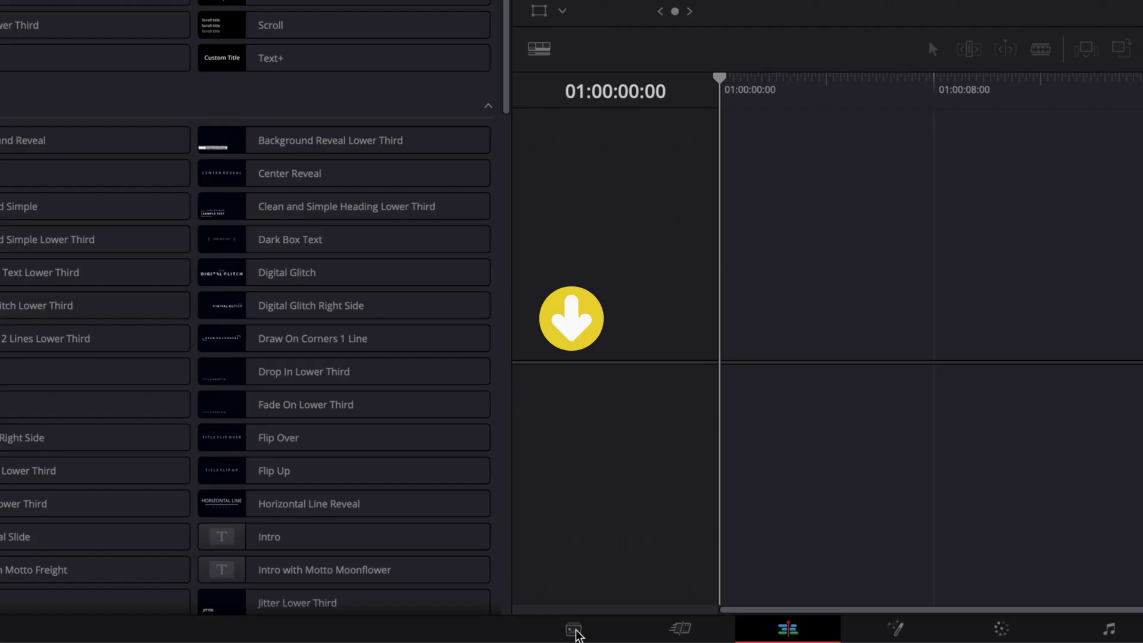
pyautogui.click(574, 629)
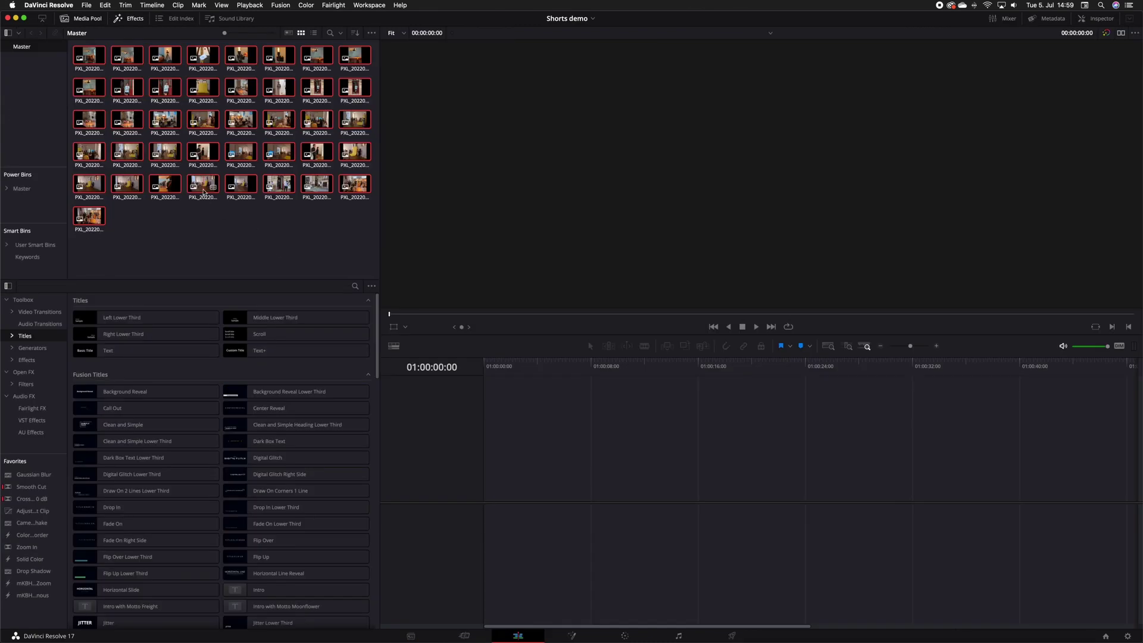
pyautogui.moveTo(205, 192); pyautogui.dragTo(485, 491)
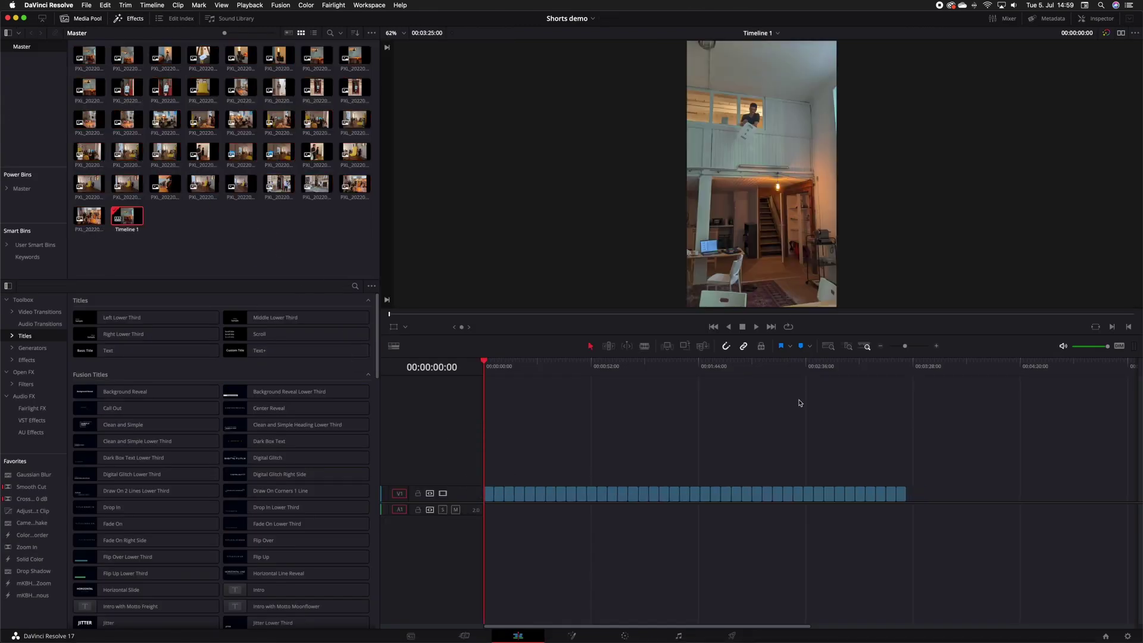
# Change every timeline clip's duration to 00:00:01:00
pyautogui.moveTo(875, 365); pyautogui.dragTo(907, 393)
pyautogui.press('super+a')
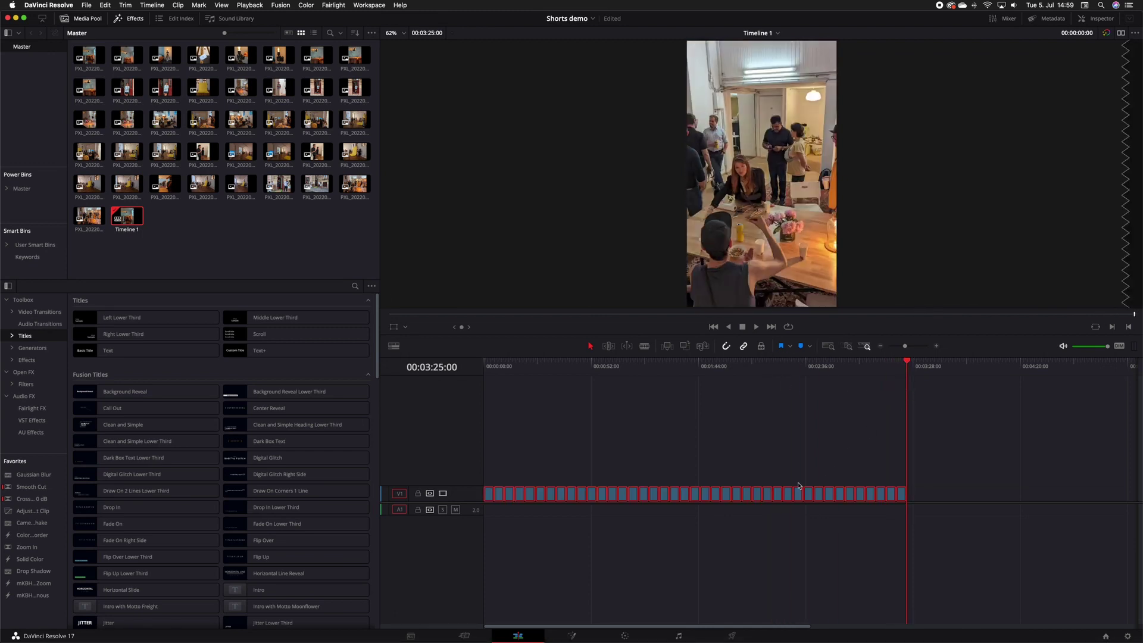
pyautogui.rightClick(716, 497)
pyautogui.press('Escape')
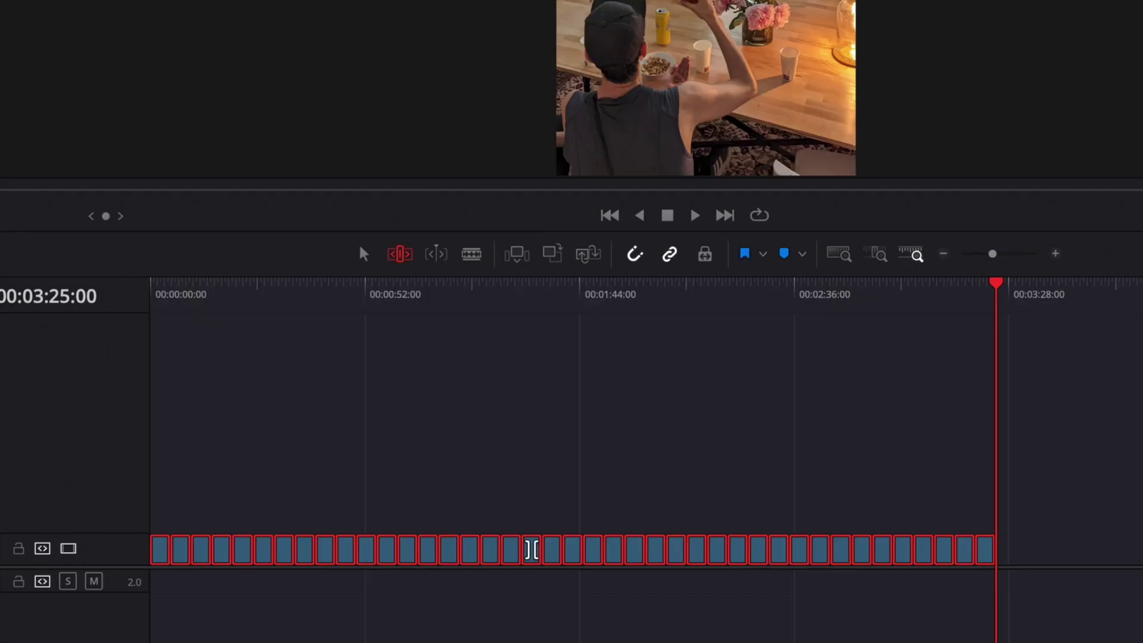
pyautogui.rightClick(674, 494)
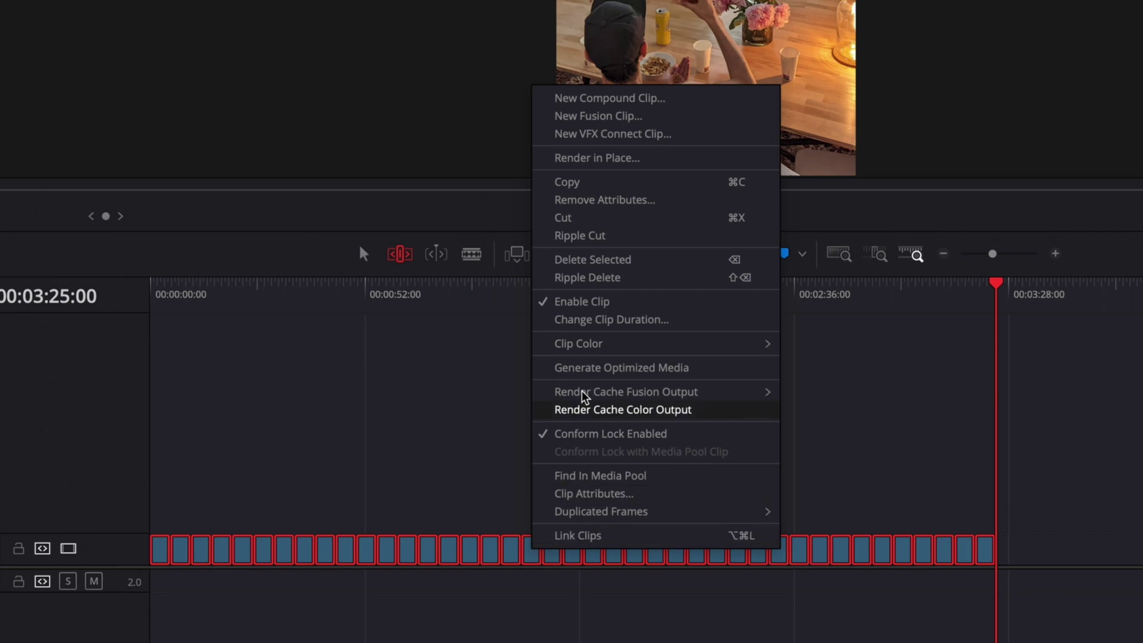
pyautogui.click(590, 320)
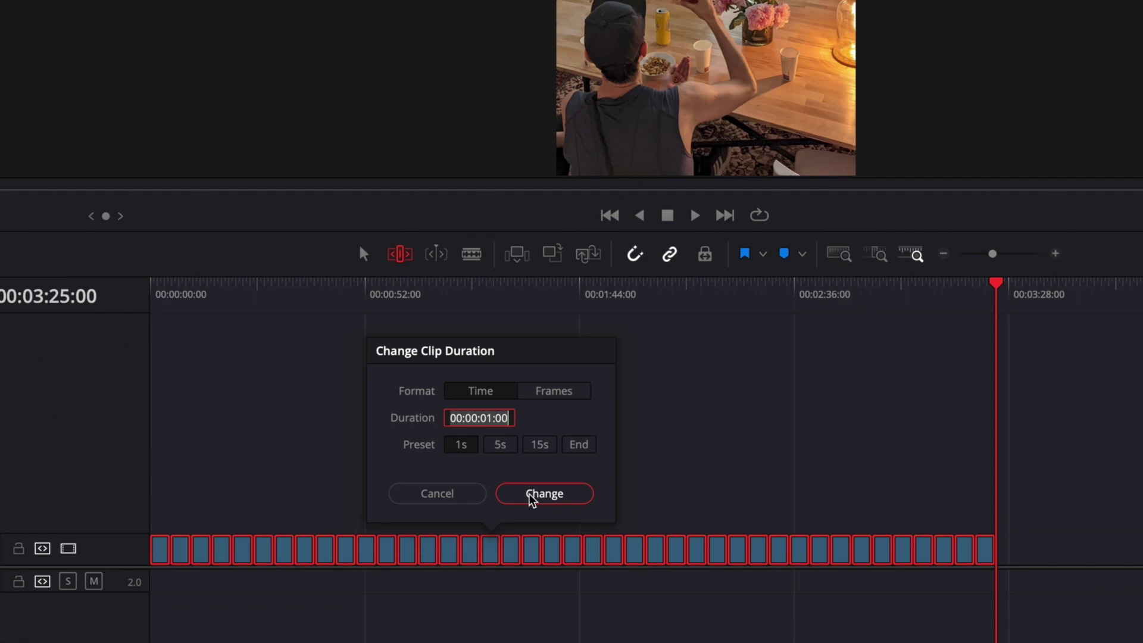
pyautogui.click(530, 494)
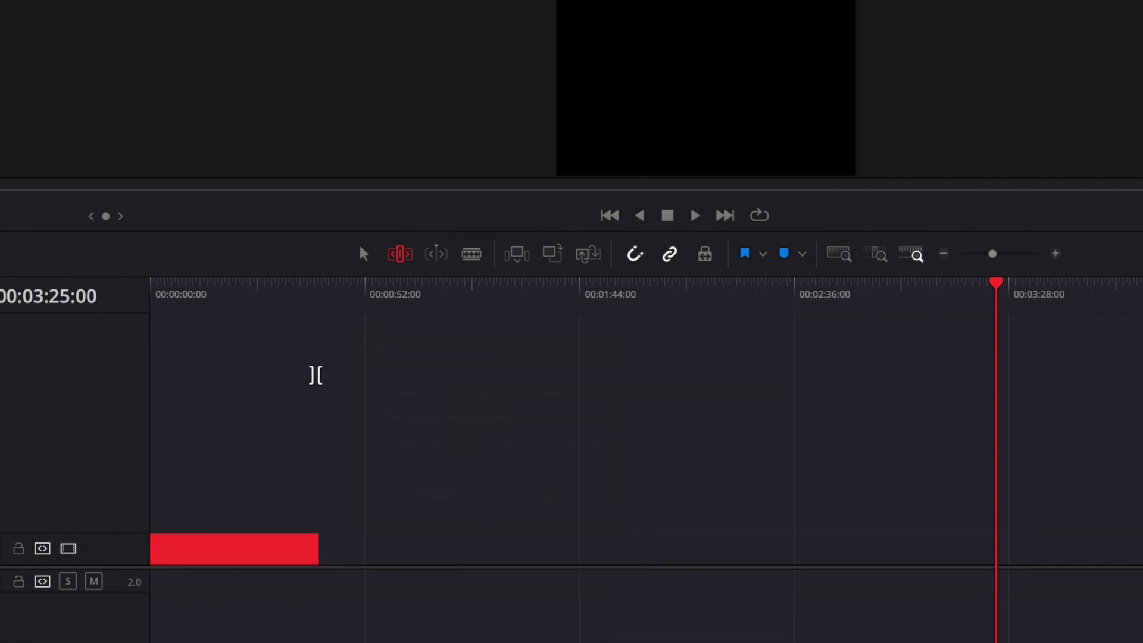
# Reselect all clips and change their duration to 10 seconds by entering 1000
pyautogui.hotkey('shift', 'z')
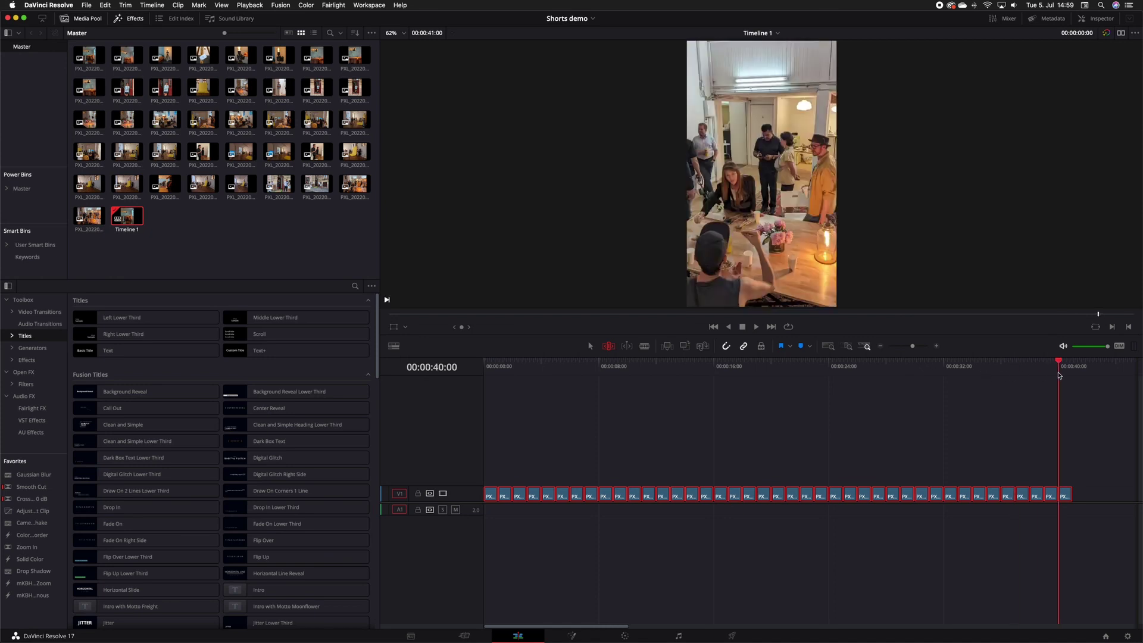
pyautogui.rightClick(781, 496)
pyautogui.press('Escape')
pyautogui.press('super+a')
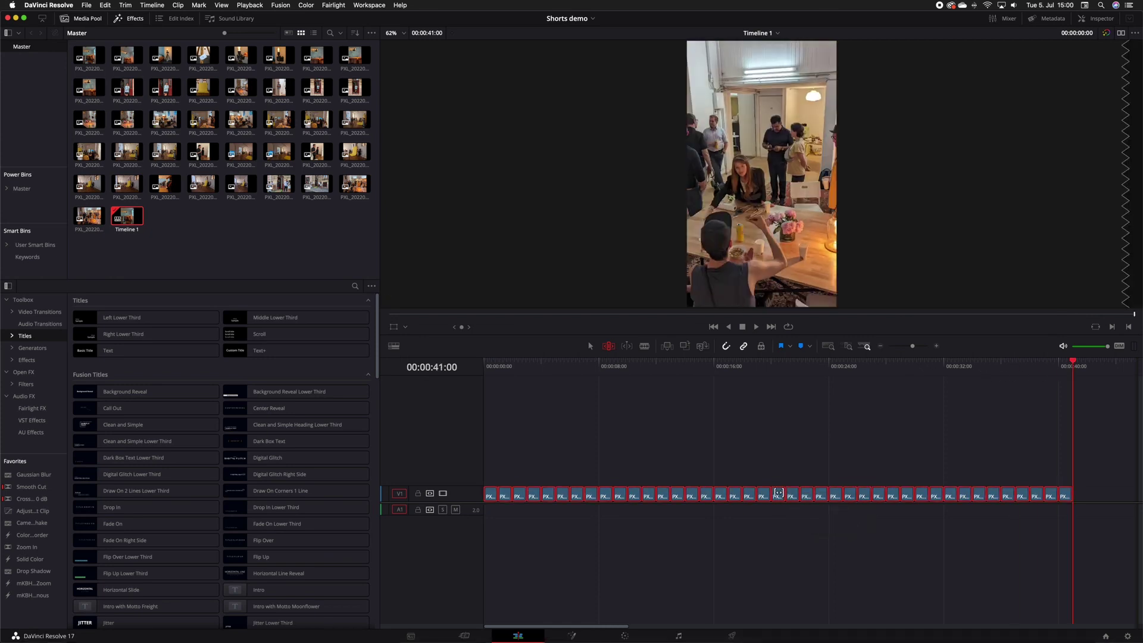
pyautogui.rightClick(779, 495)
pyautogui.click(818, 377)
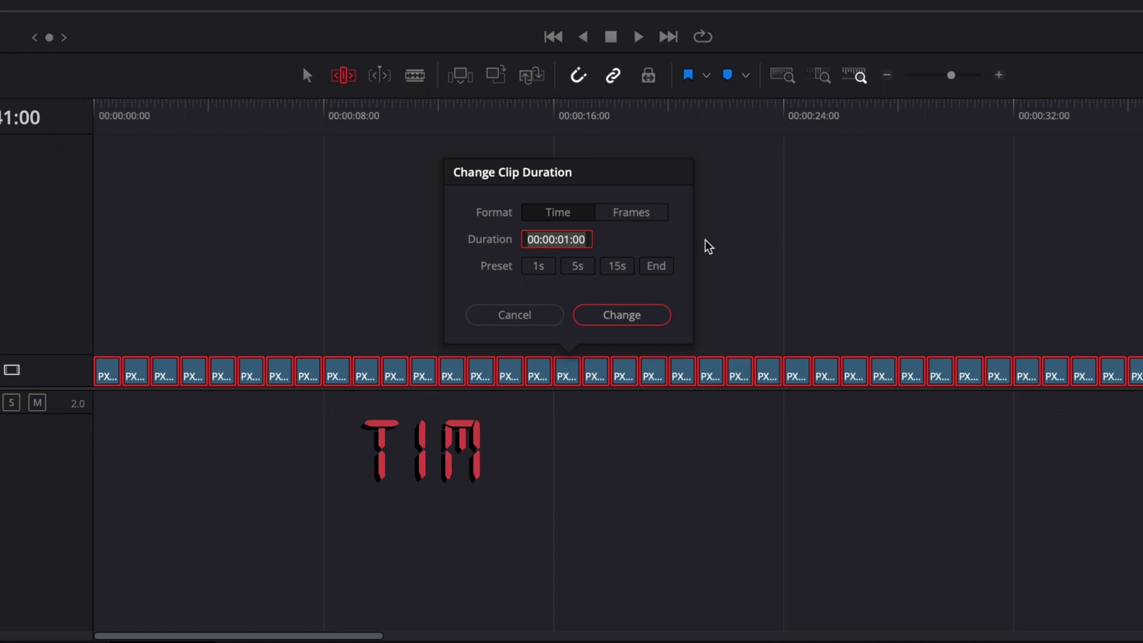
pyautogui.press('Home')
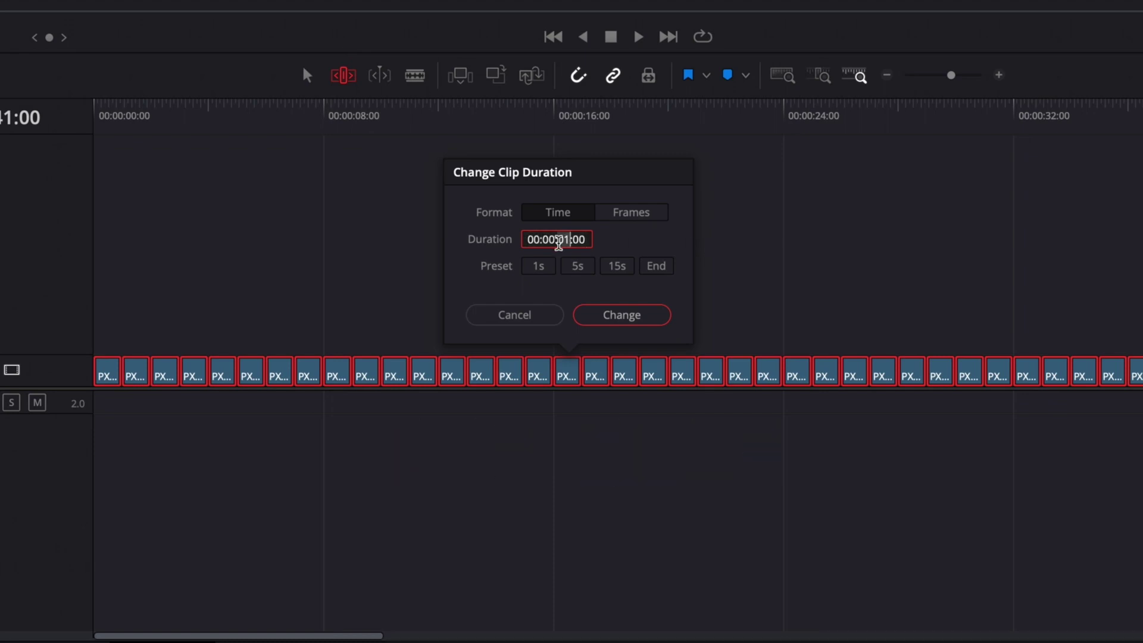
pyautogui.write('1000')
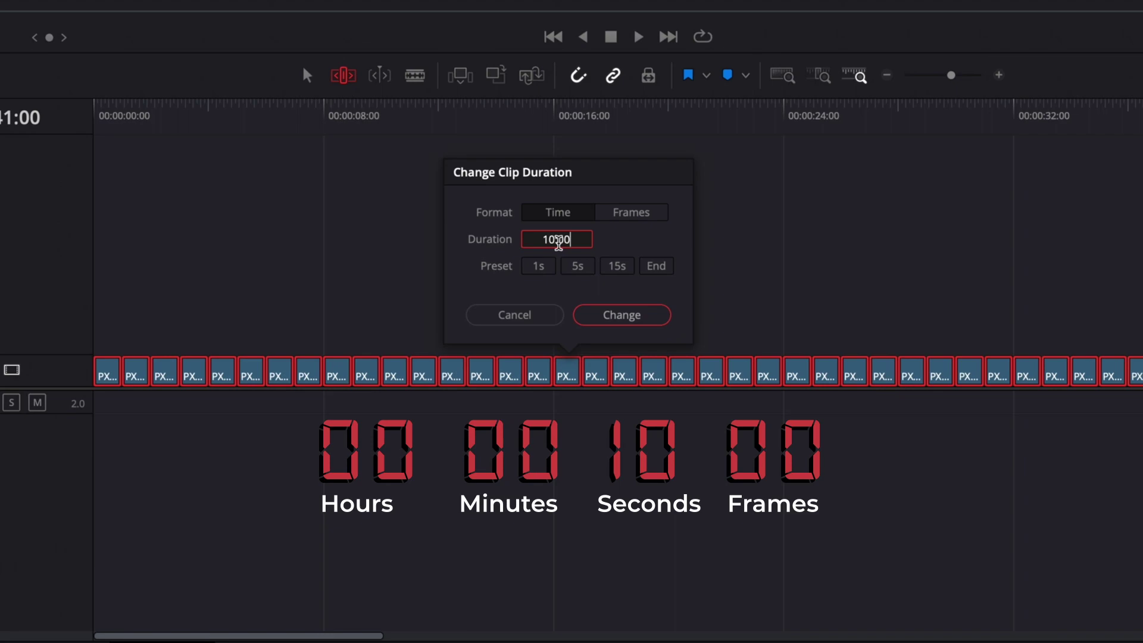
pyautogui.press('Return')
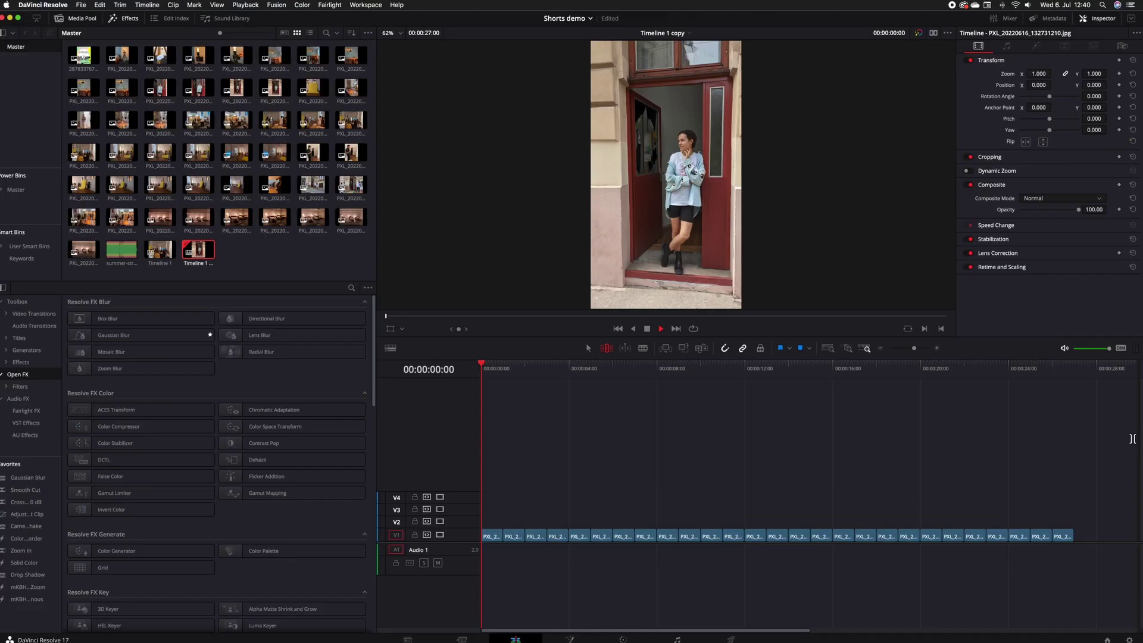
# Play Timeline 1 copy from the start to review the vertical photo sequence
pyautogui.press('space')
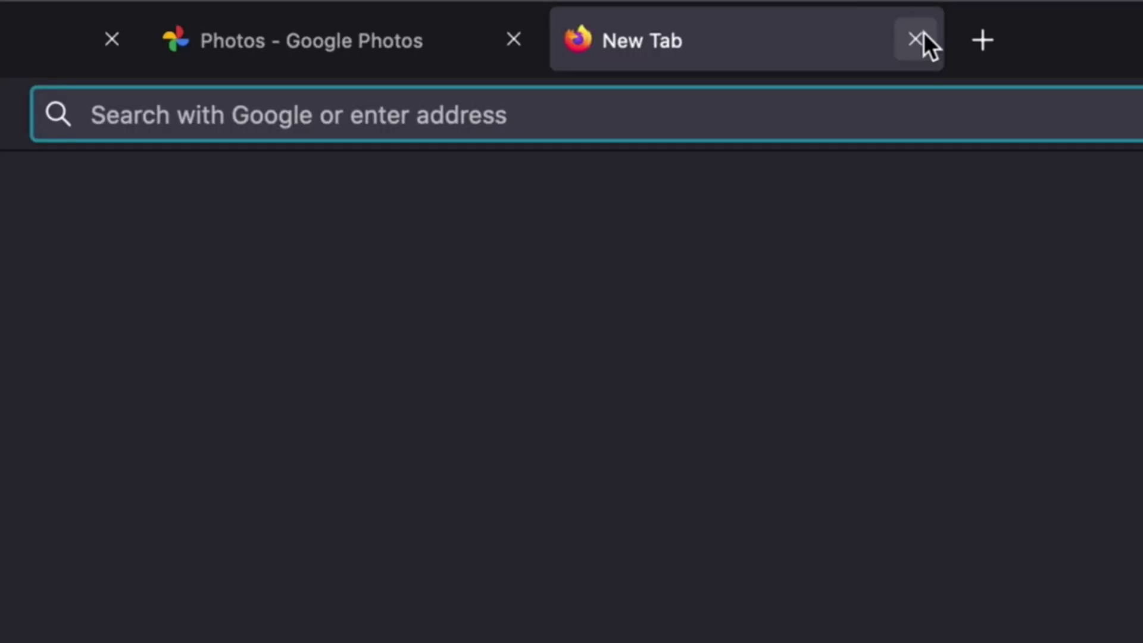
# Open uppbeat.io and browse the Brand New In, Sound effects and Badass collections
pyautogui.write('uppbeat.io/')
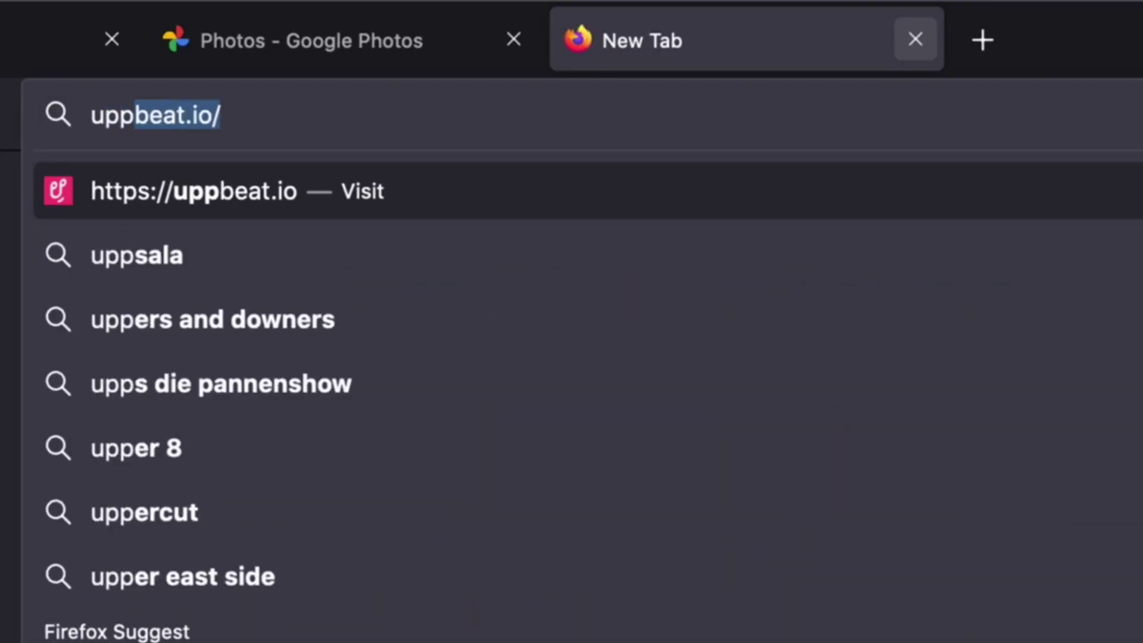
pyautogui.press('Return')
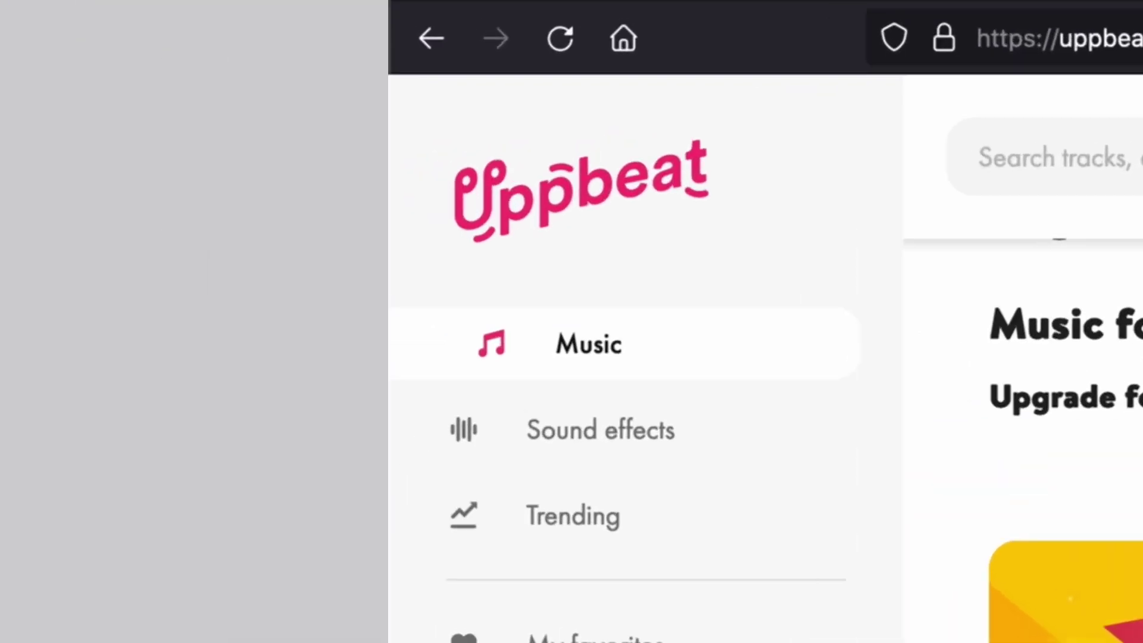
pyautogui.click(259, 369)
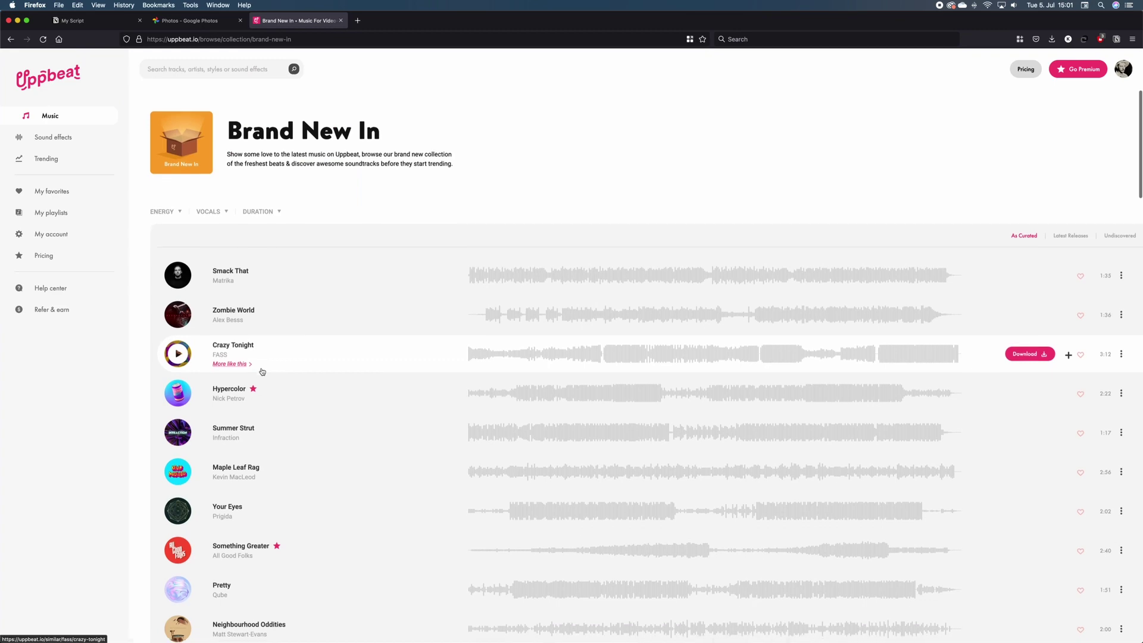
pyautogui.scroll(-1, 404, 488)
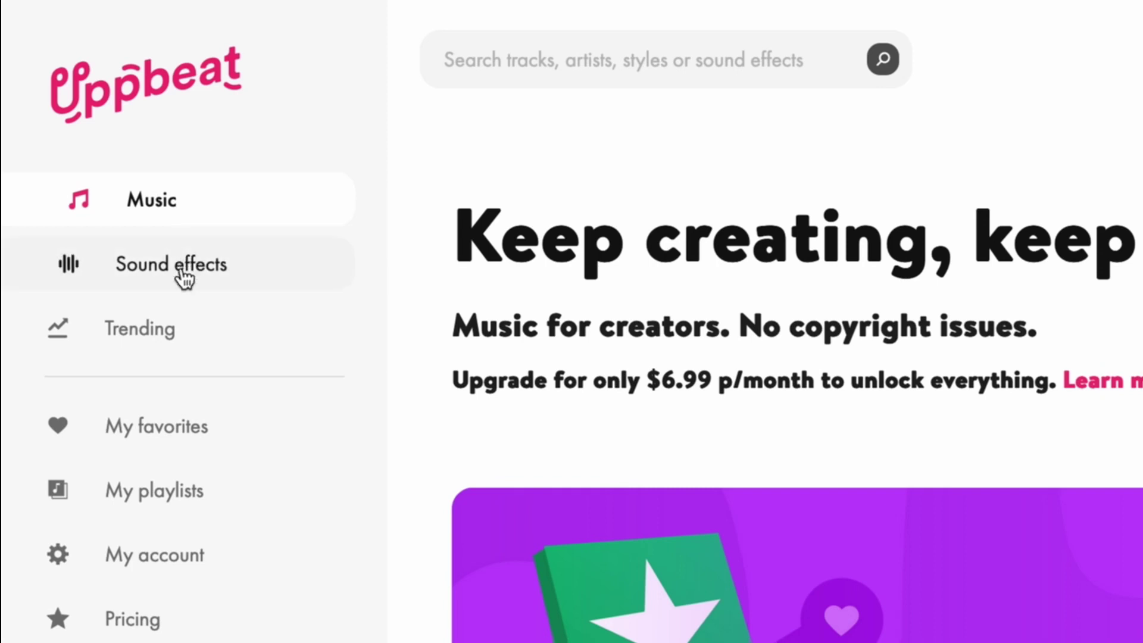
pyautogui.click(185, 277)
pyautogui.scroll(-1, 553, 212)
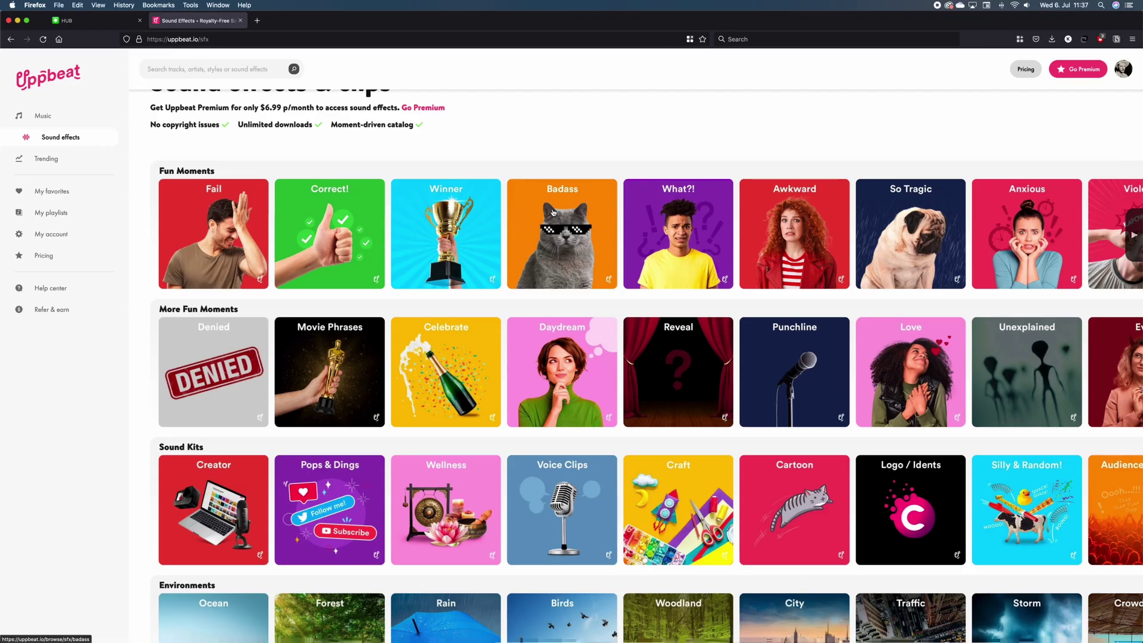
pyautogui.click(553, 211)
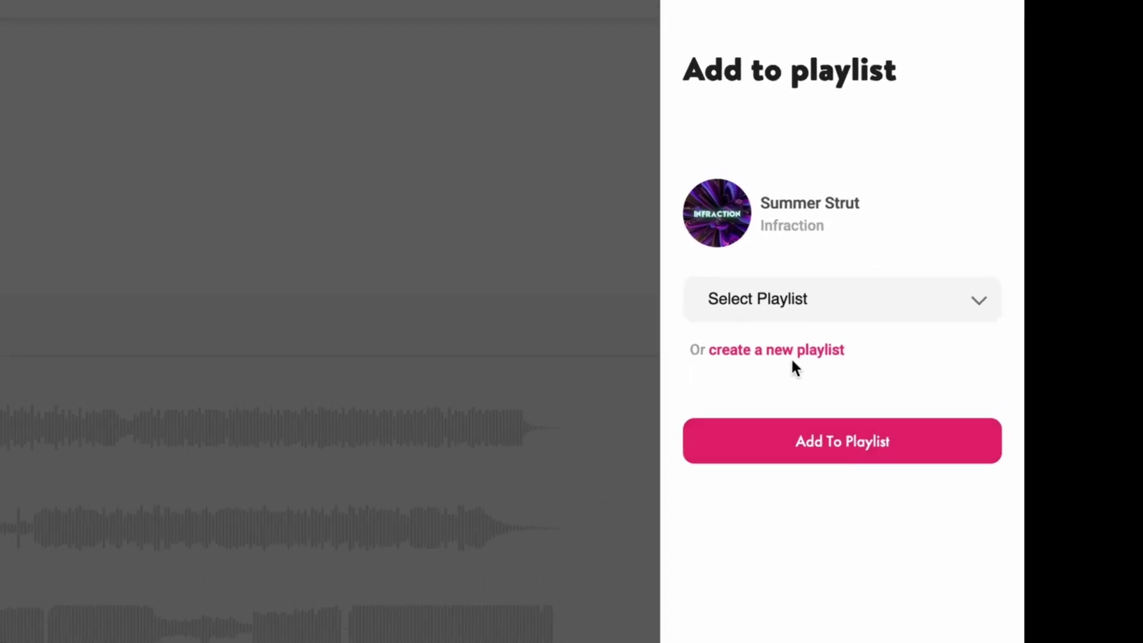
# Add Summer Strut to the shorts playlist and download the track
pyautogui.click(748, 323)
pyautogui.click(691, 429)
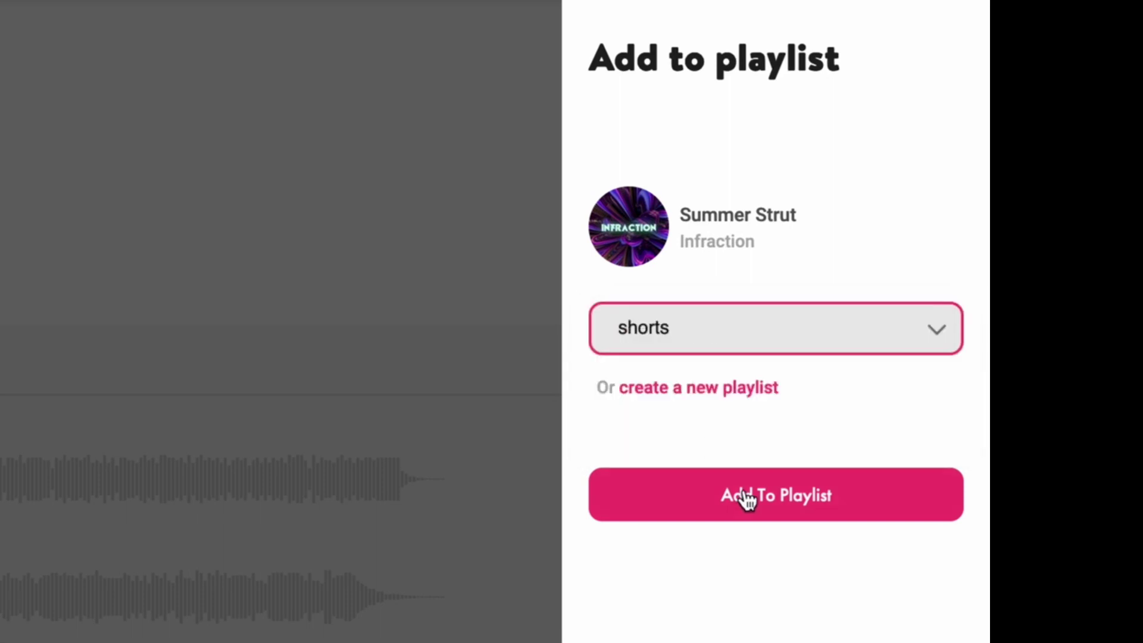
pyautogui.click(751, 499)
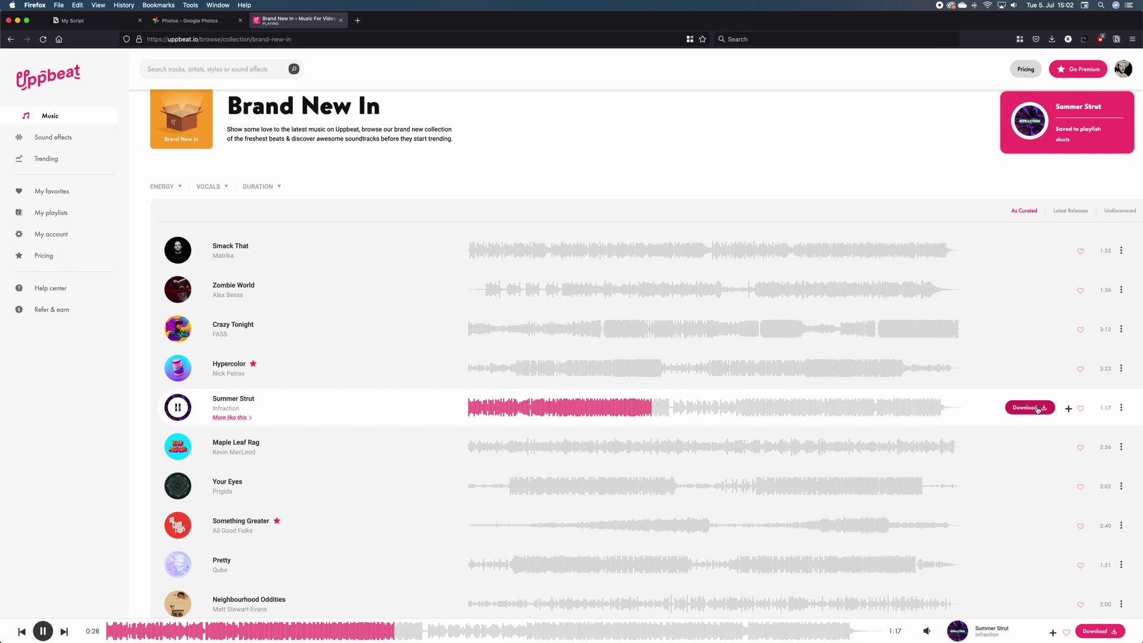
pyautogui.click(1037, 409)
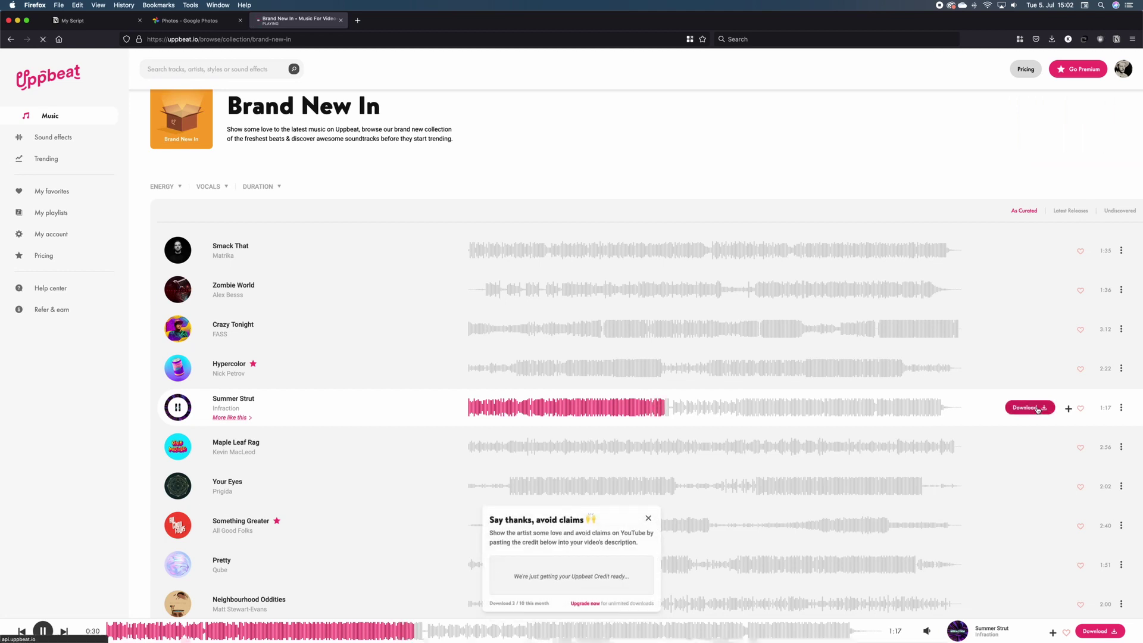
# Import the Summer Strut mp3, place it on Audio 1 under the photos, and trim its edit point
pyautogui.moveTo(586, 99); pyautogui.dragTo(479, 559)
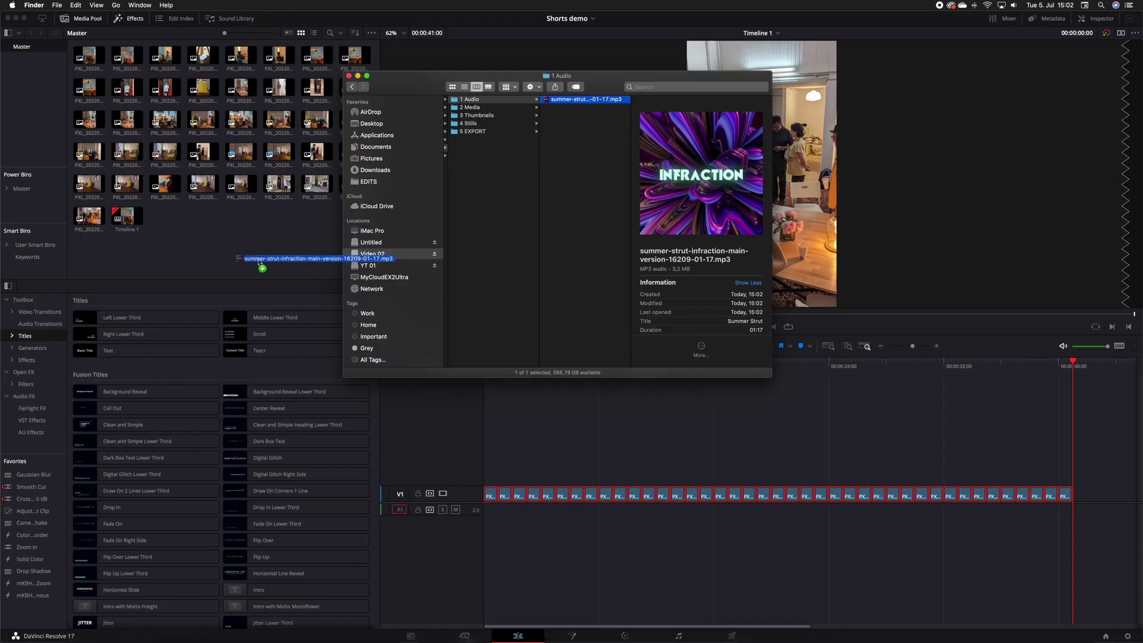
pyautogui.moveTo(491, 502); pyautogui.dragTo(466, 571)
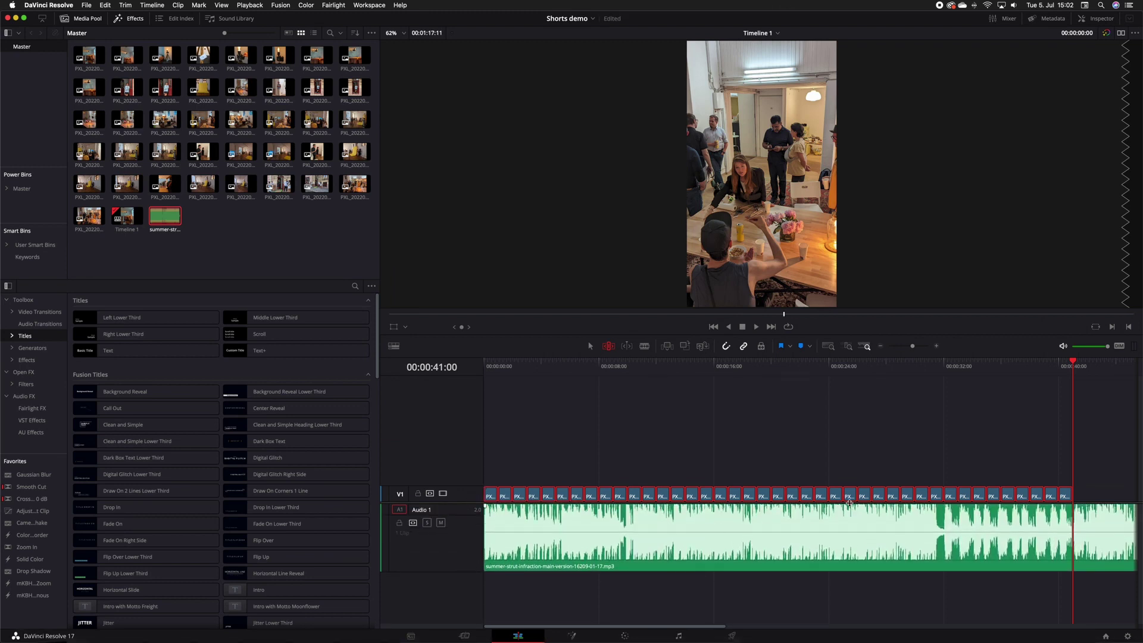
pyautogui.click(947, 365)
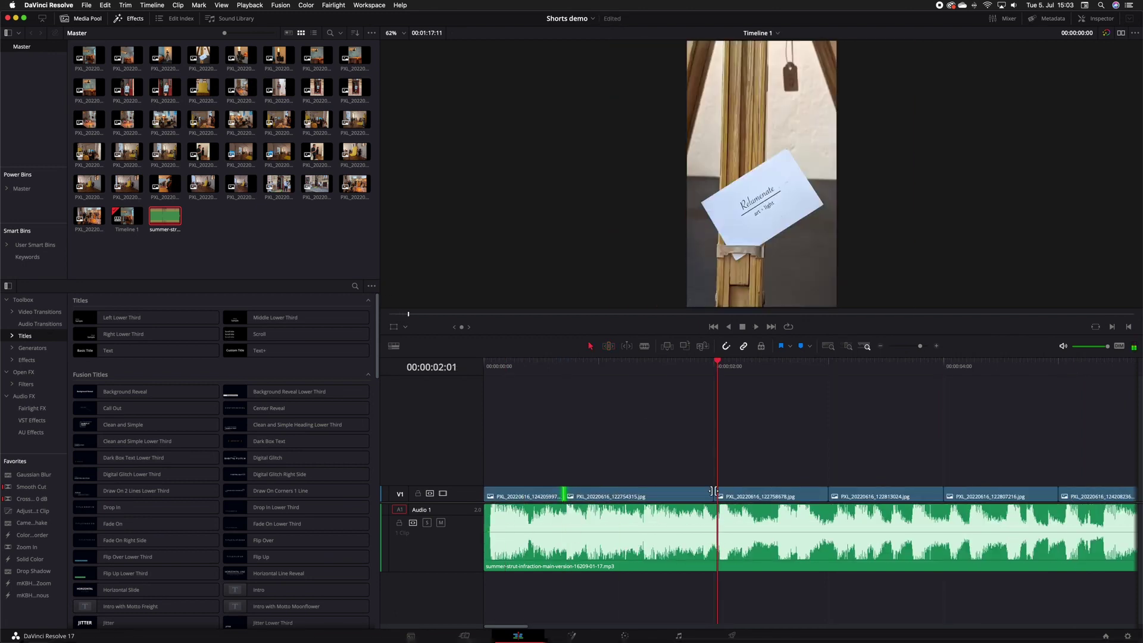
pyautogui.moveTo(717, 497); pyautogui.dragTo(642, 497)
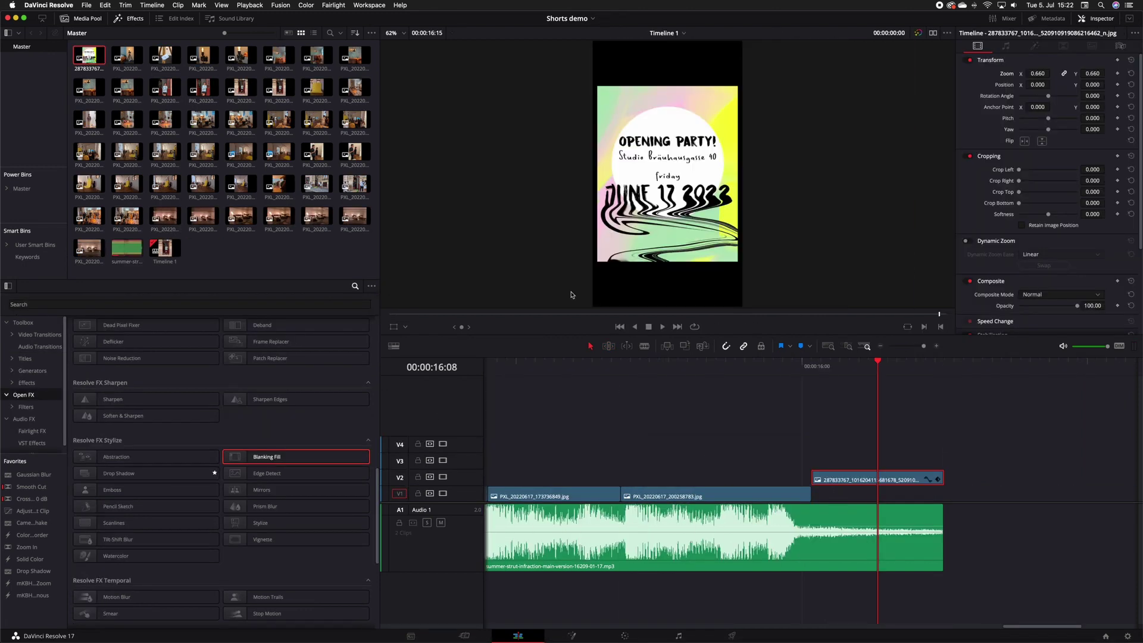
pyautogui.moveTo(266, 456); pyautogui.dragTo(874, 481)
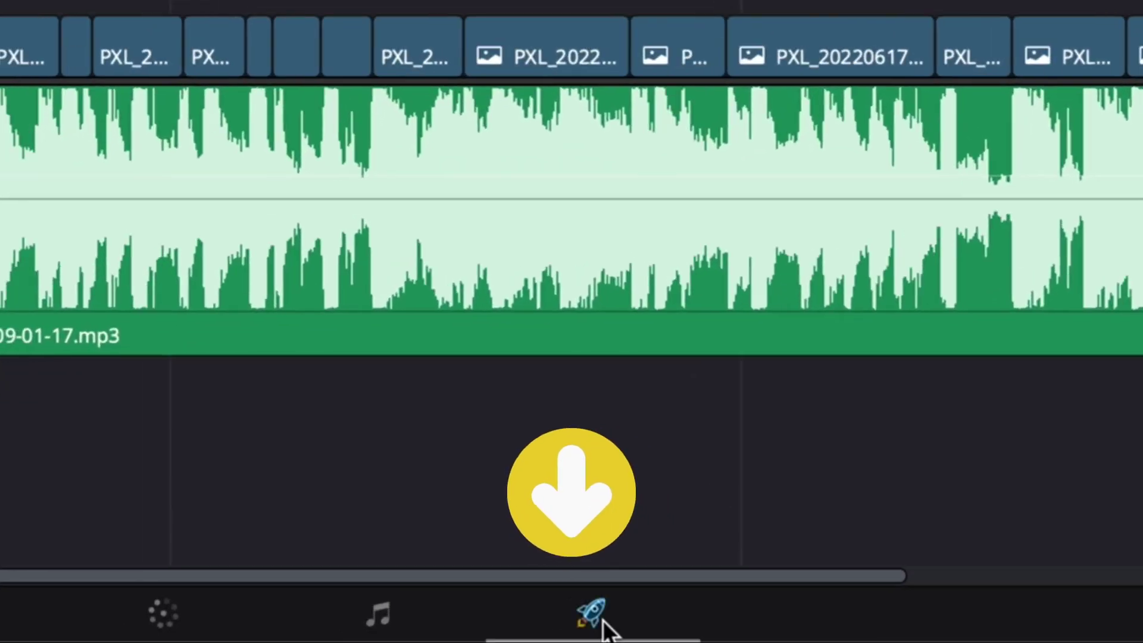
# On the Deliver page, load the YouTube 1080p render preset
pyautogui.click(592, 622)
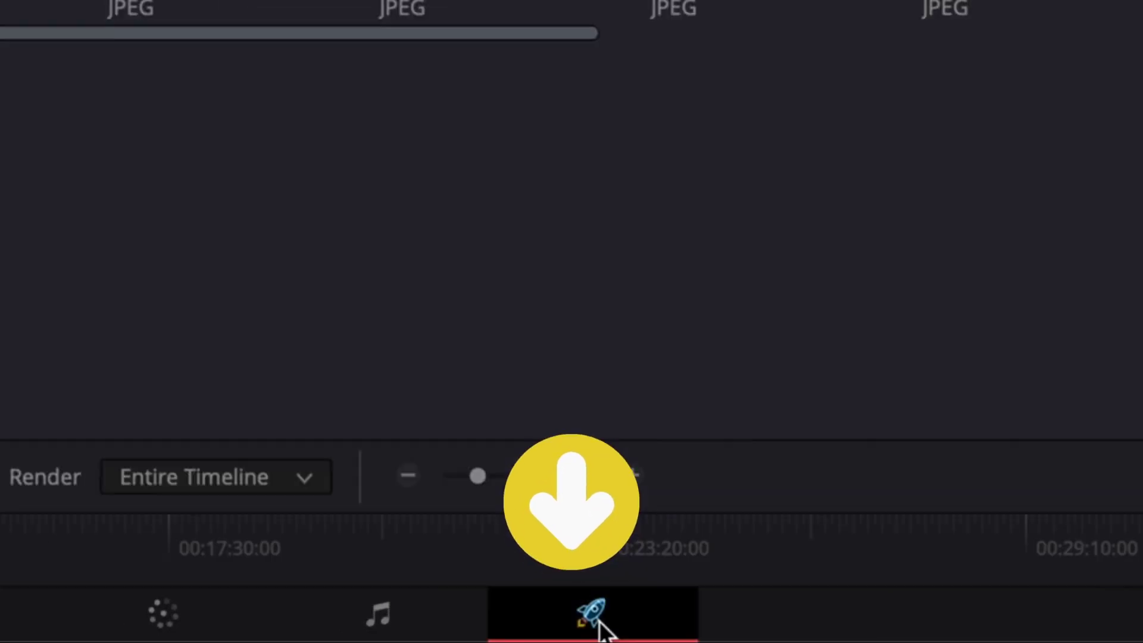
pyautogui.click(35, 61)
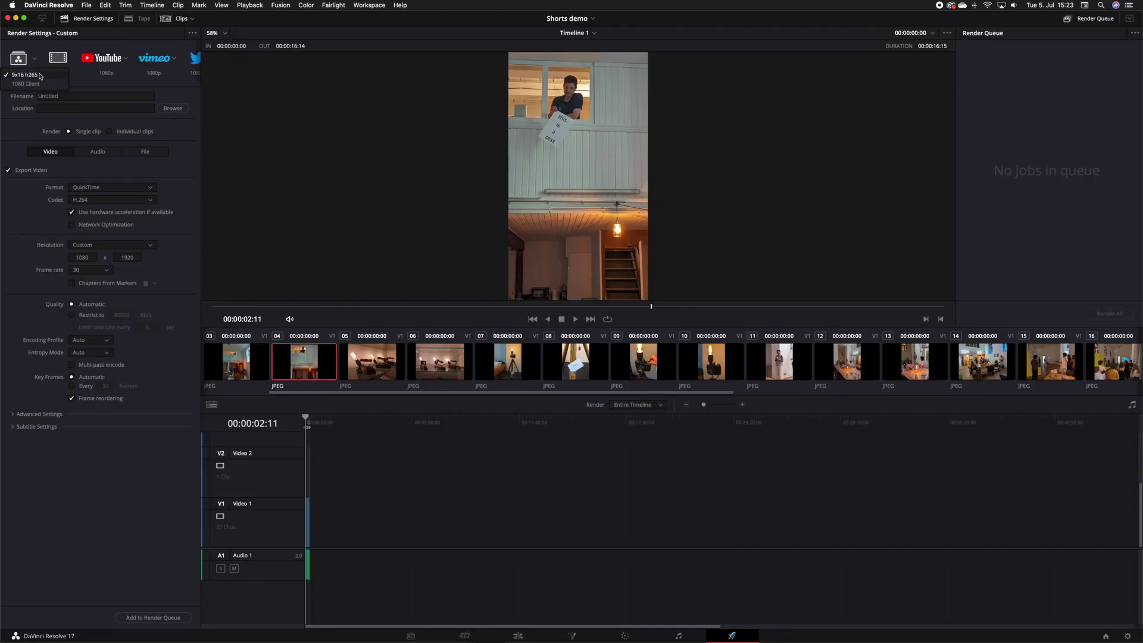
pyautogui.click(102, 59)
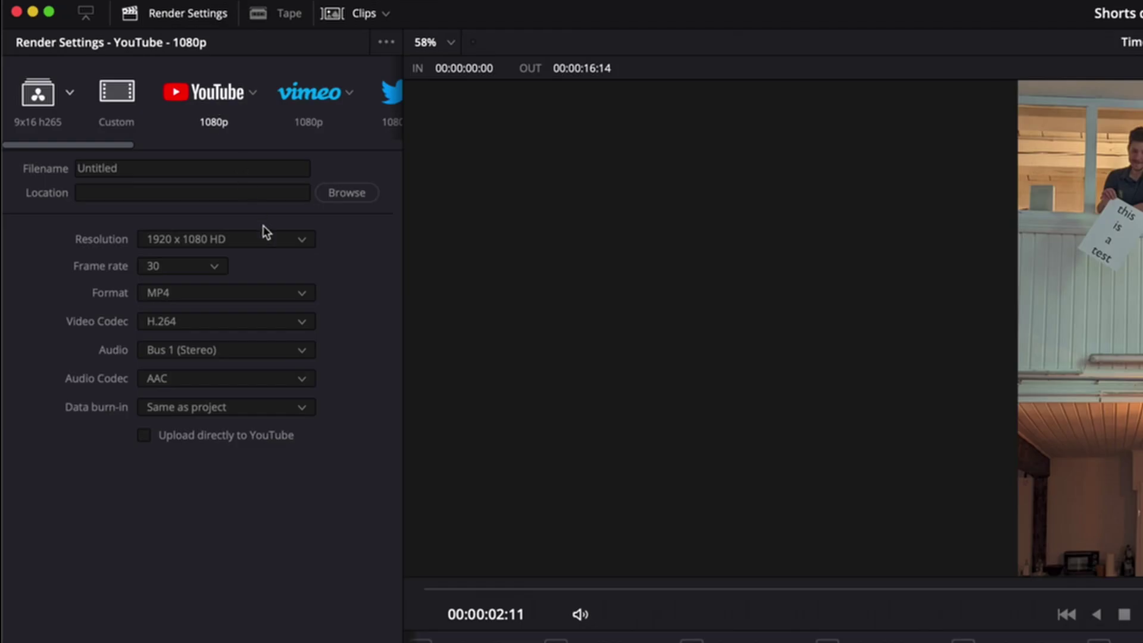
# Set the render resolution to a custom 1080 x 1920
pyautogui.click(266, 232)
pyautogui.click(253, 262)
pyautogui.click(185, 266)
pyautogui.write('1080')
pyautogui.press('Tab')
pyautogui.write('192')
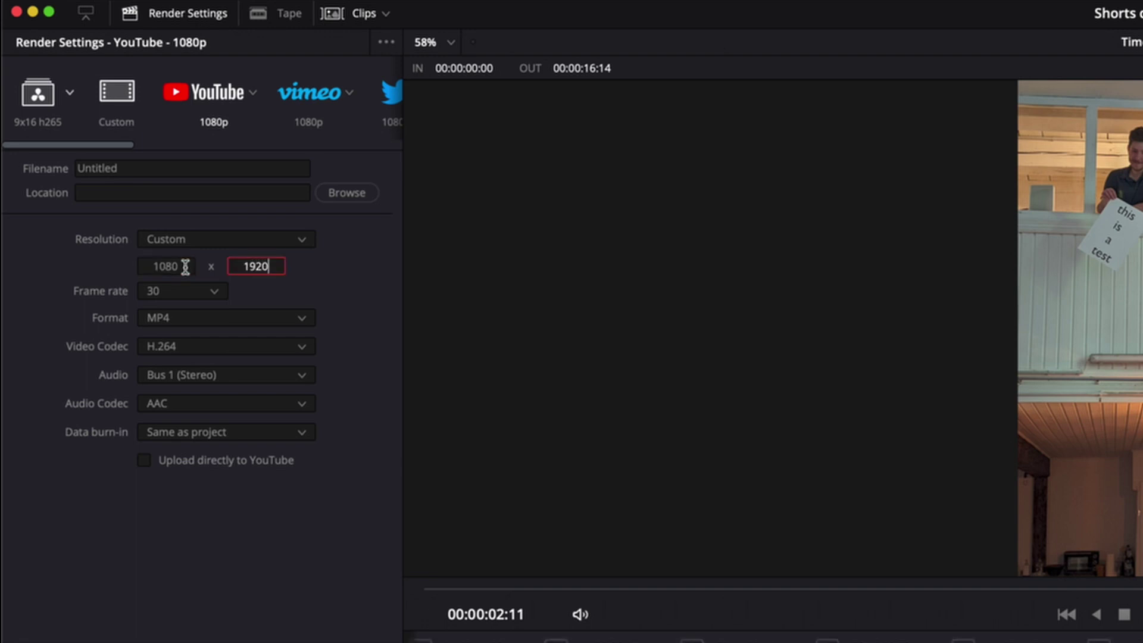
pyautogui.write('0')
pyautogui.press('Return')
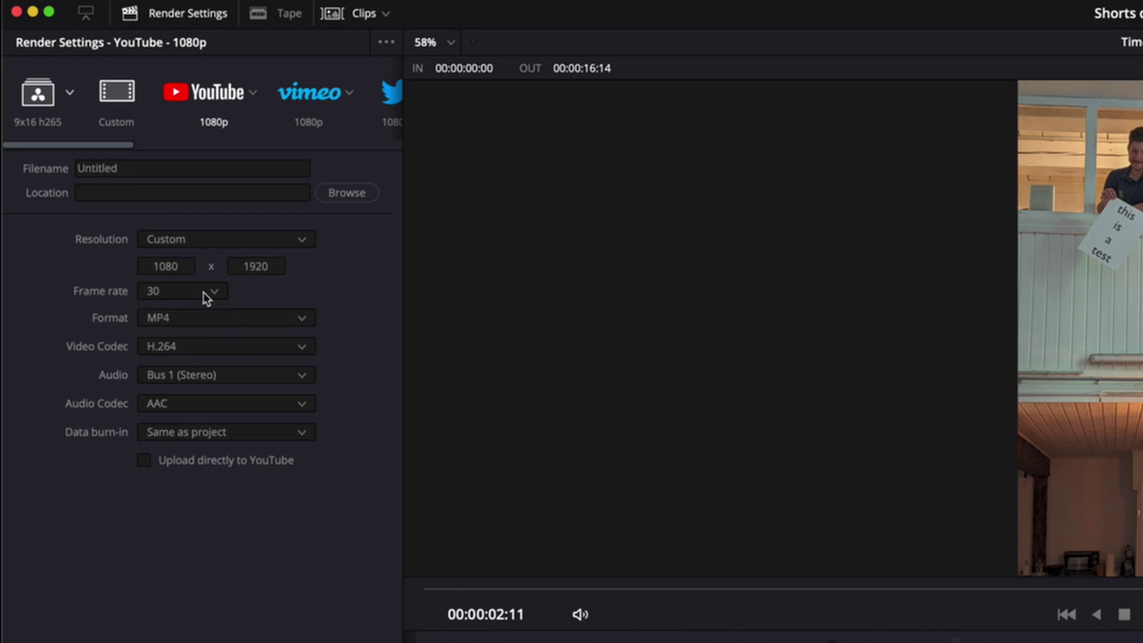
# Switch the video codec to H.265 and enable direct upload to YouTube
pyautogui.click(216, 344)
pyautogui.click(195, 390)
pyautogui.click(145, 460)
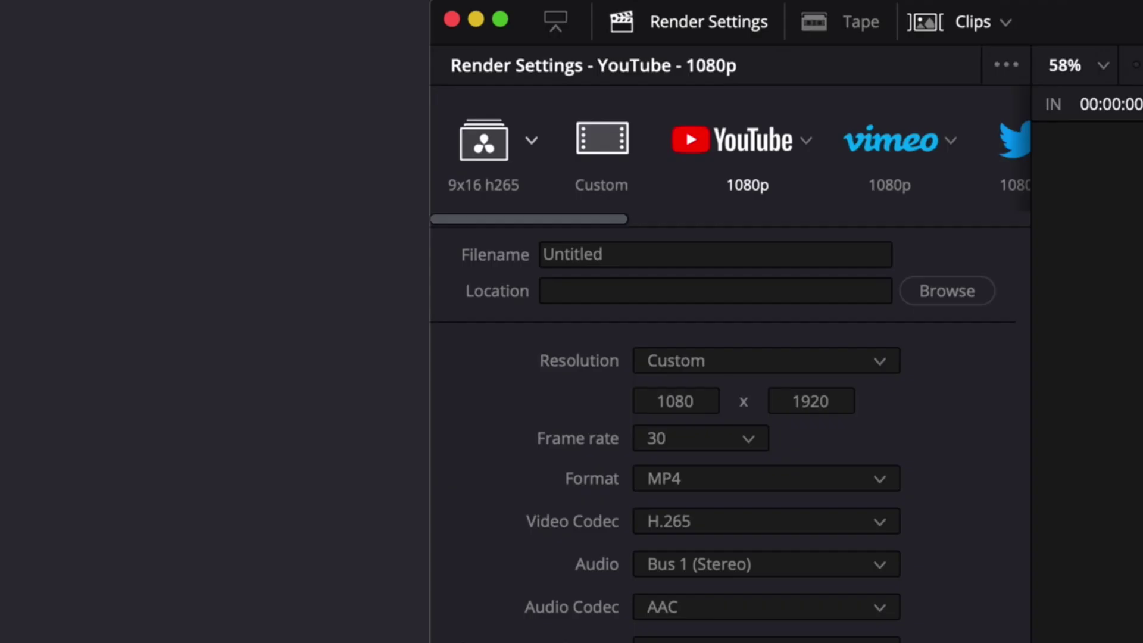
# Sign in to a YouTube account under Preferences > Internet Accounts
pyautogui.click(124, 0)
pyautogui.click(607, 55)
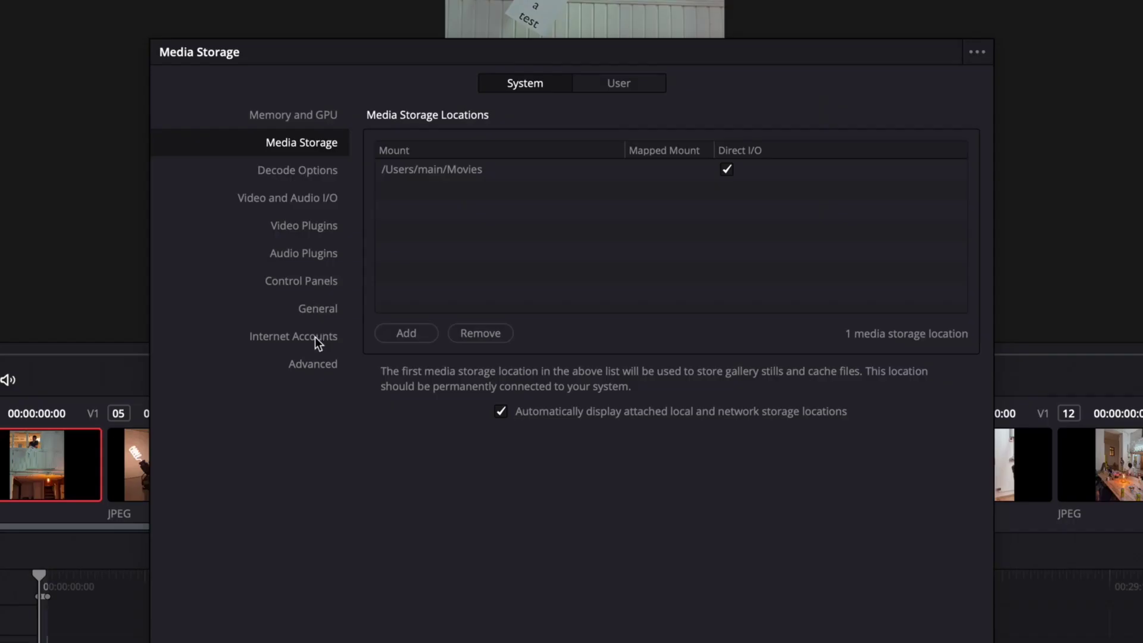
pyautogui.click(315, 337)
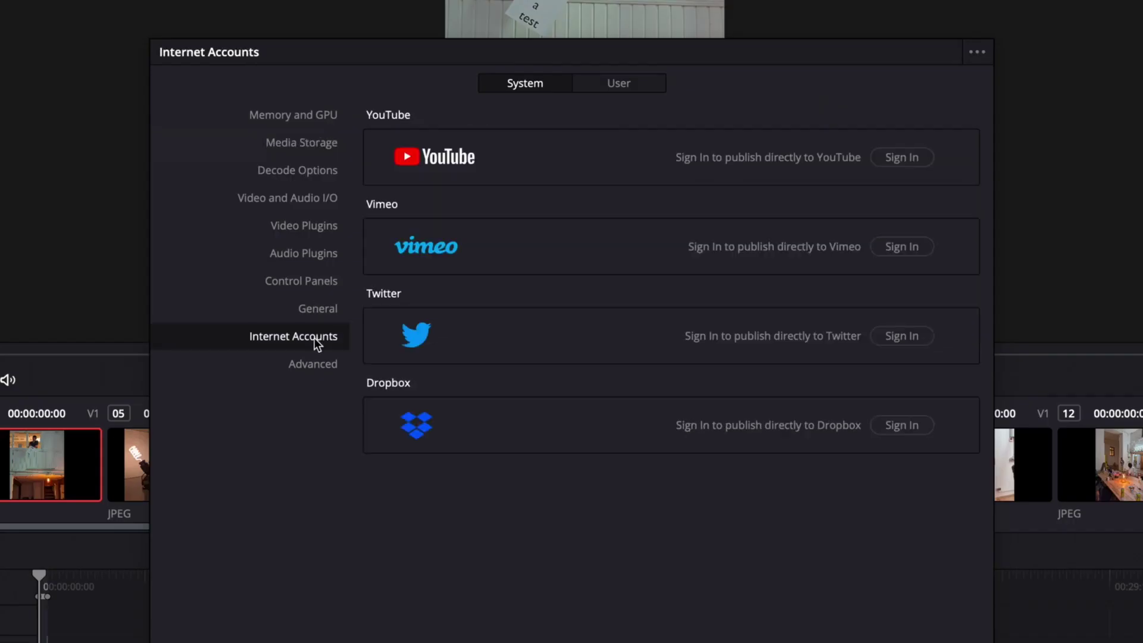
pyautogui.click(929, 157)
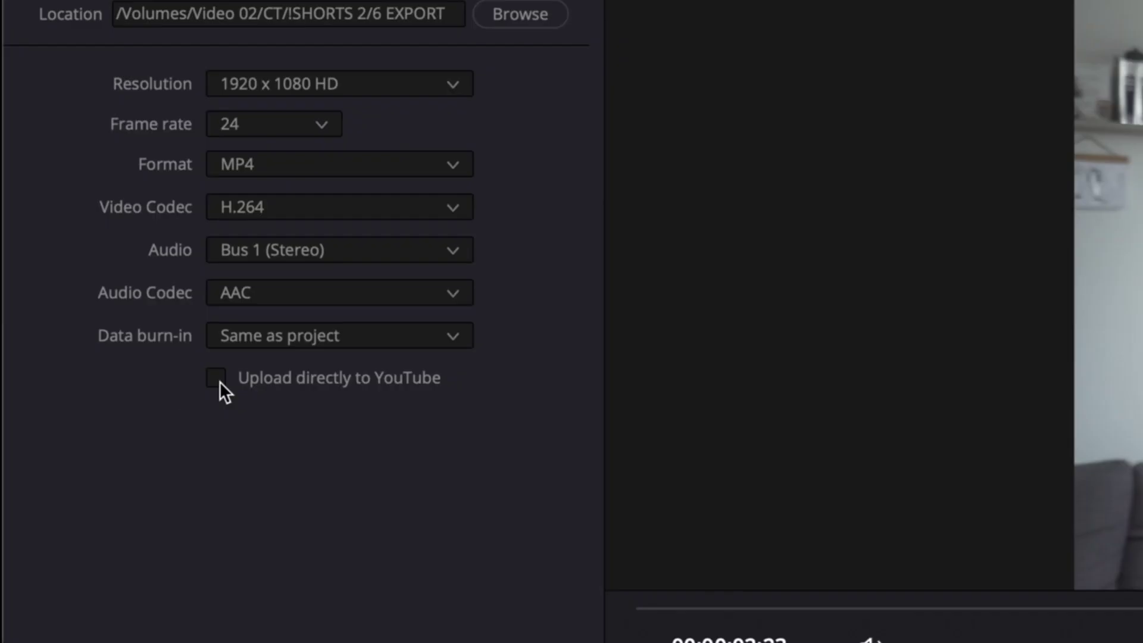
# Queue a Private YouTube upload titled 'Studio Opening', described 'hello World', and render
pyautogui.click(217, 379)
pyautogui.click(244, 416)
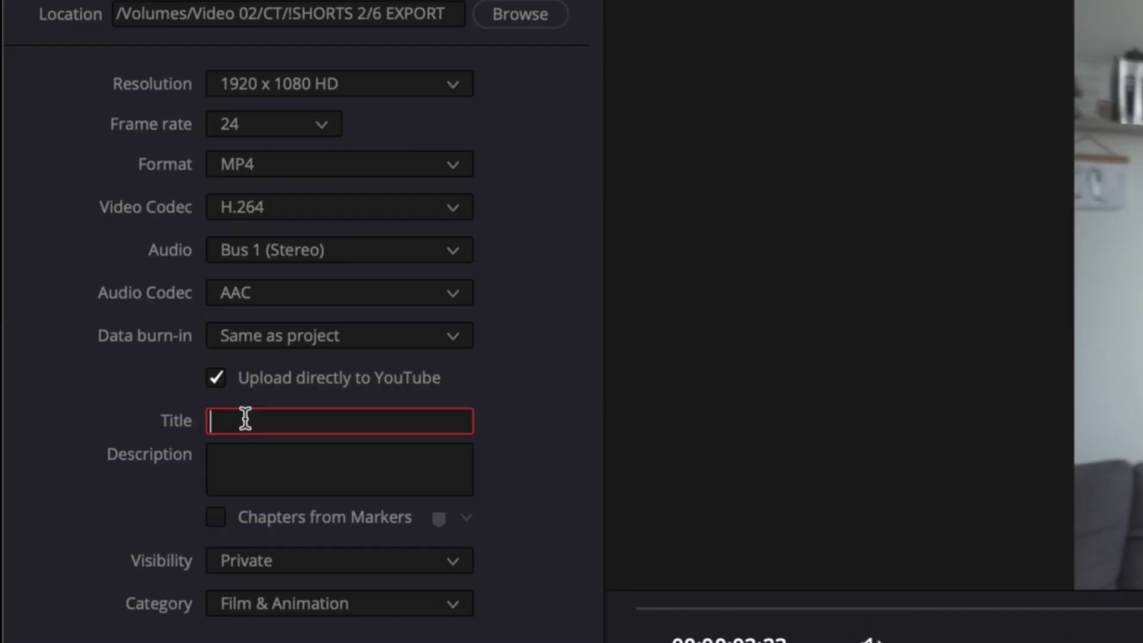
pyautogui.write('Studio Opening')
pyautogui.click(244, 471)
pyautogui.write('hello World')
pyautogui.click(255, 398)
pyautogui.click(313, 387)
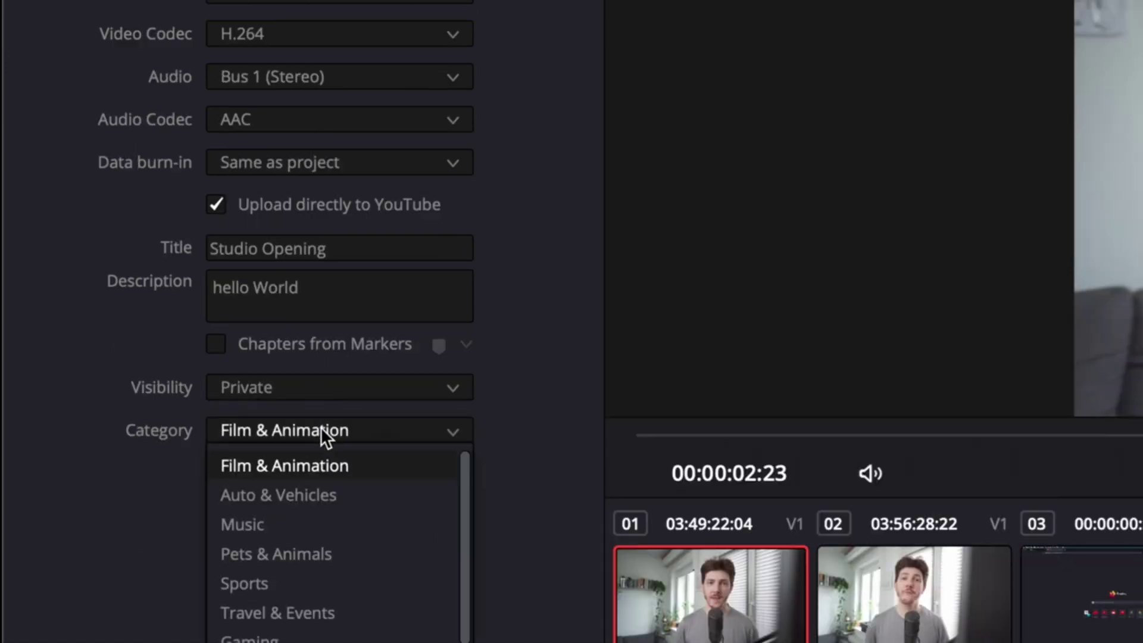
pyautogui.click(562, 310)
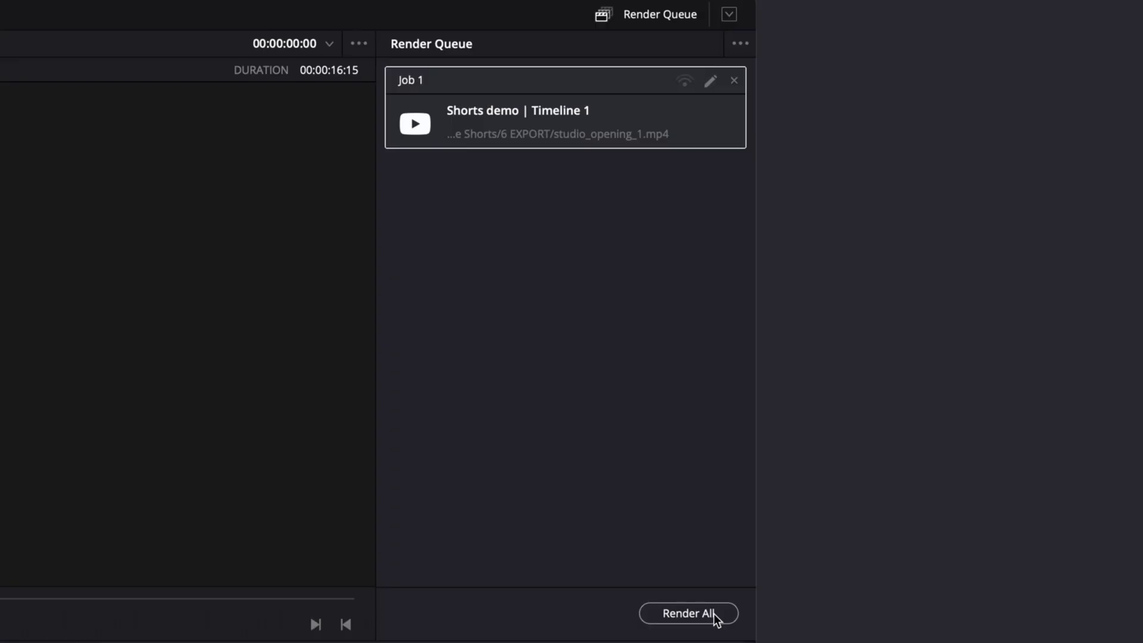
pyautogui.click(717, 615)
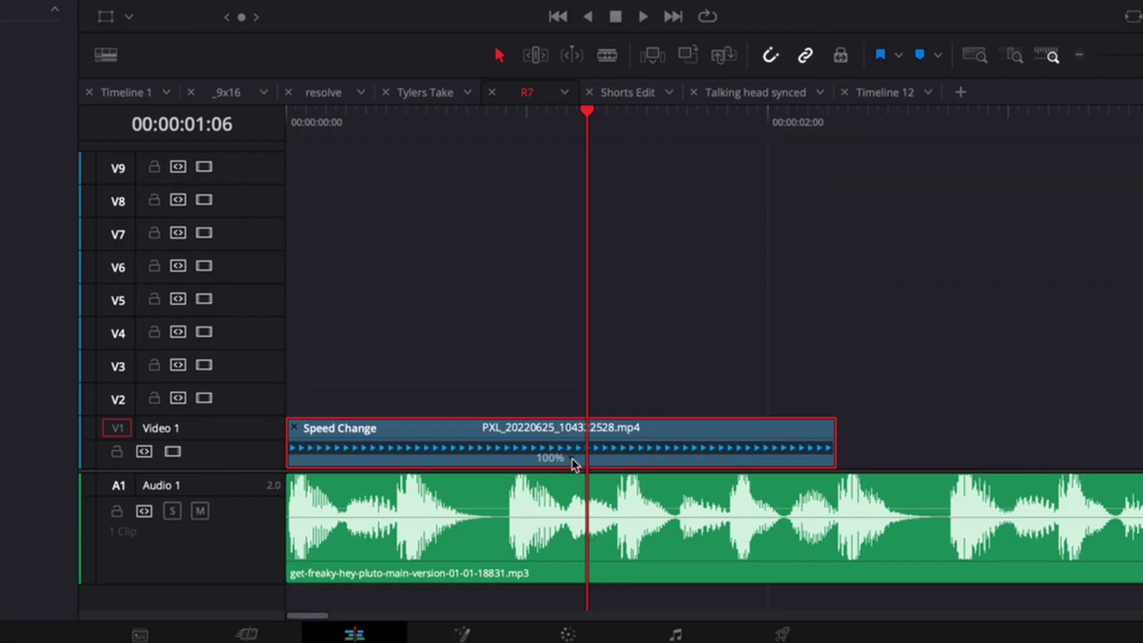
# Add a speed point at the playhead on the Video 1 clip and show its retime speed curve
pyautogui.click(572, 460)
pyautogui.click(596, 455)
pyautogui.rightClick(587, 452)
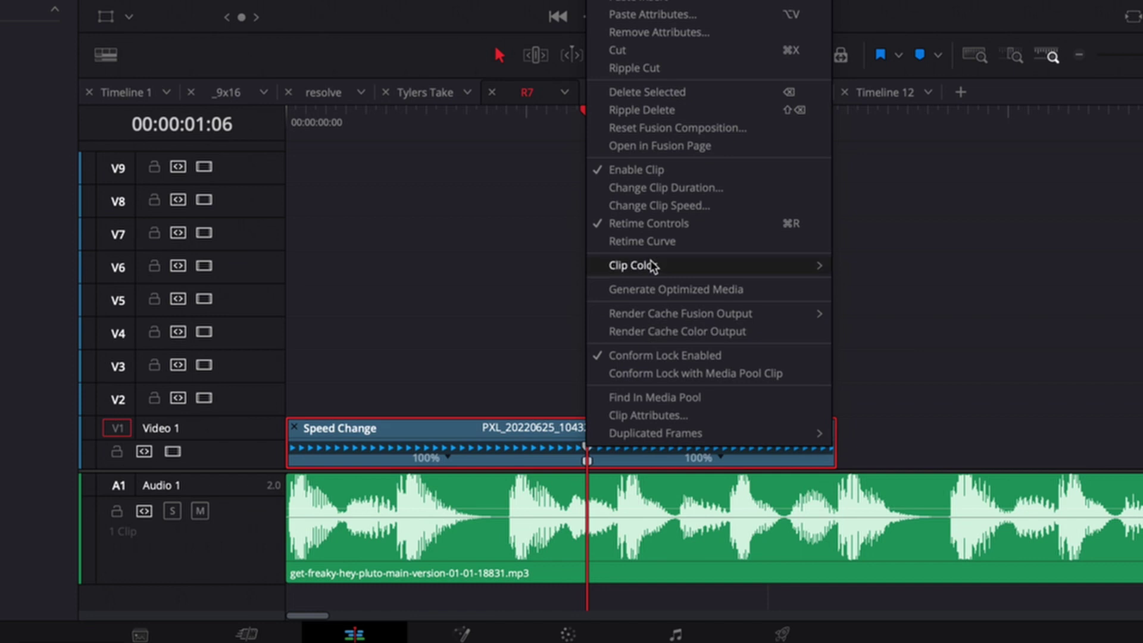
pyautogui.click(686, 242)
pyautogui.click(300, 613)
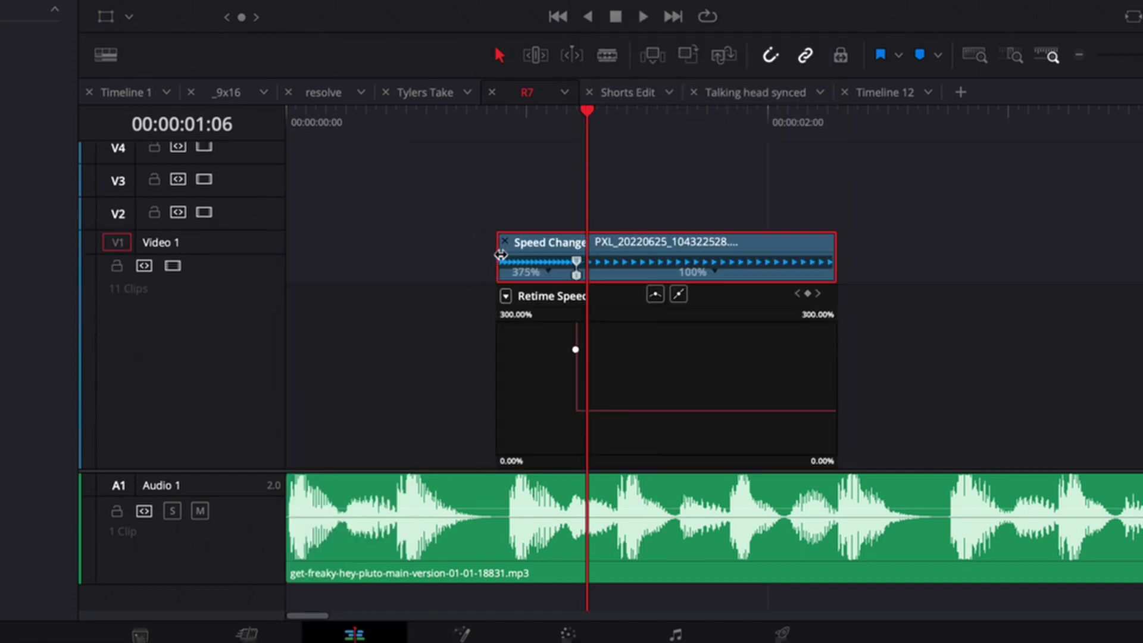